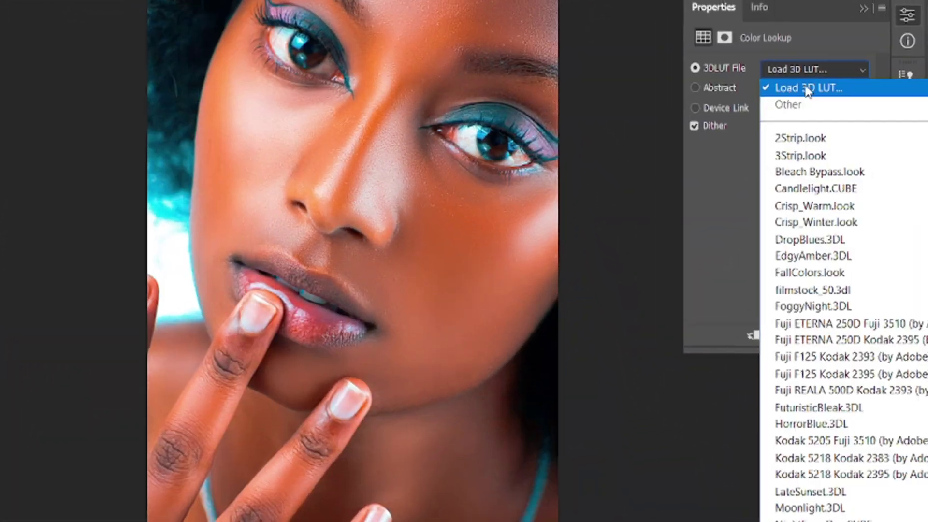
Step: Load 2.3DL as the Color Lookup's 3D LUT, filtering the file list to 3DL
{"action": "left_click", "coordinate": [808, 87]}
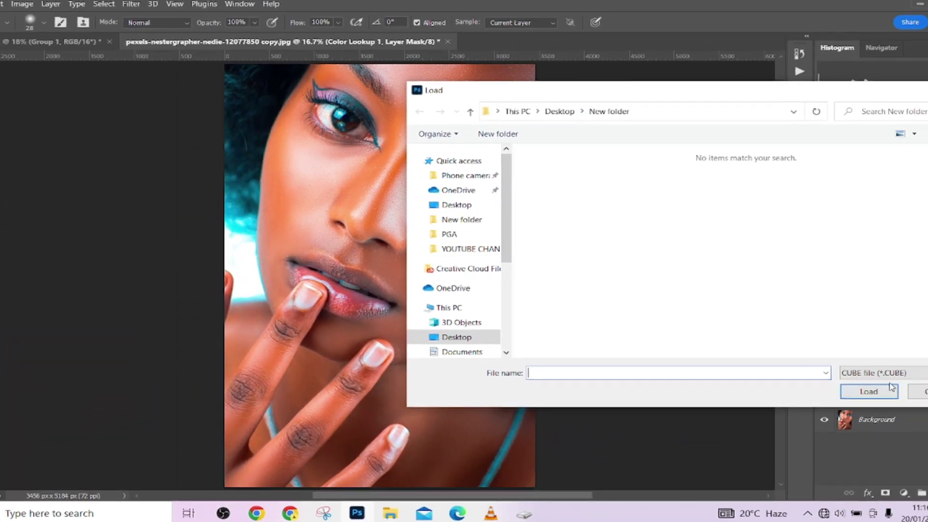
{"action": "left_click", "coordinate": [899, 374]}
{"action": "left_click", "coordinate": [888, 396]}
{"action": "left_click", "coordinate": [575, 203]}
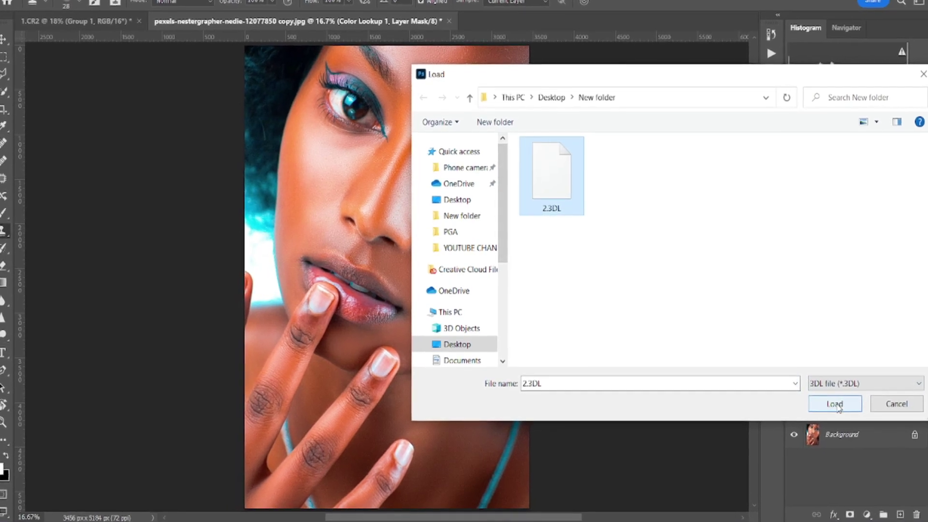
{"action": "left_click", "coordinate": [817, 402]}
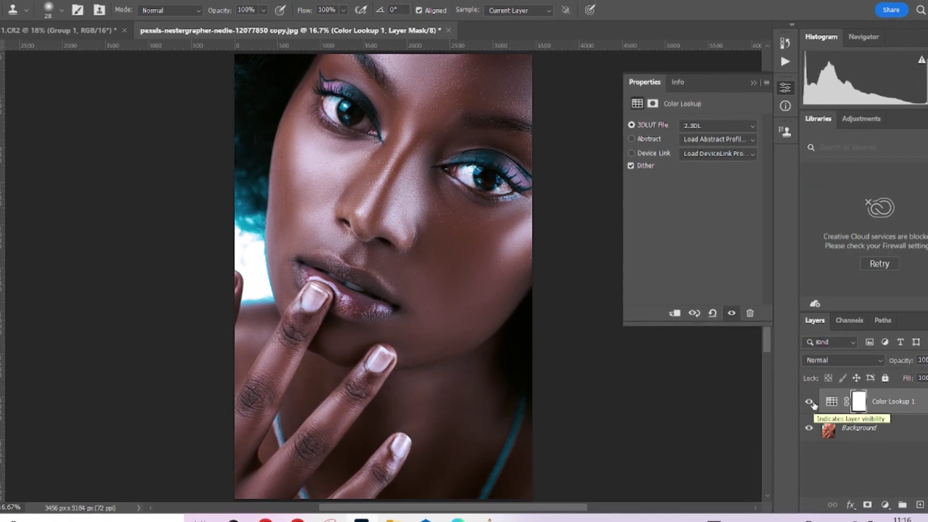
Step: Toggle the Color Lookup layer off and on to compare graded and original portrait
{"action": "left_click", "coordinate": [807, 404]}
{"action": "left_click", "coordinate": [805, 402]}
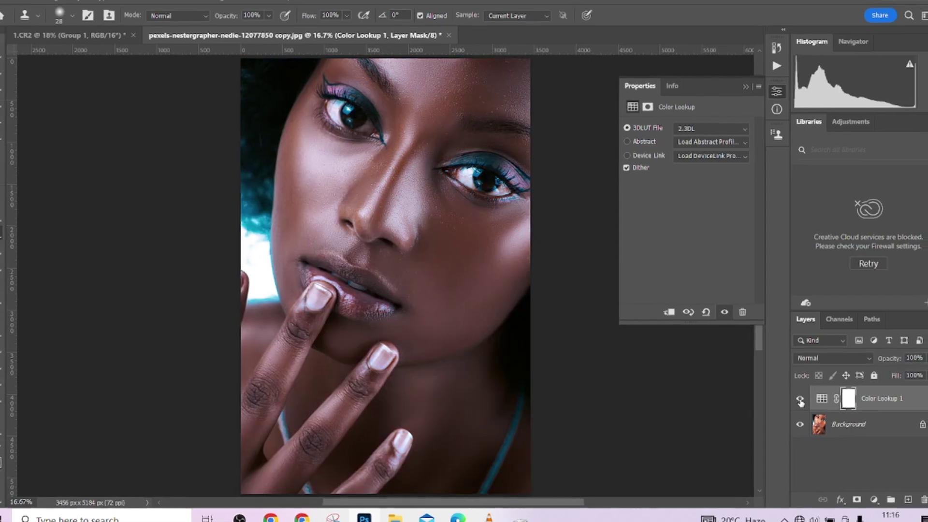
{"action": "left_click", "coordinate": [805, 402]}
{"action": "left_click", "coordinate": [805, 402]}
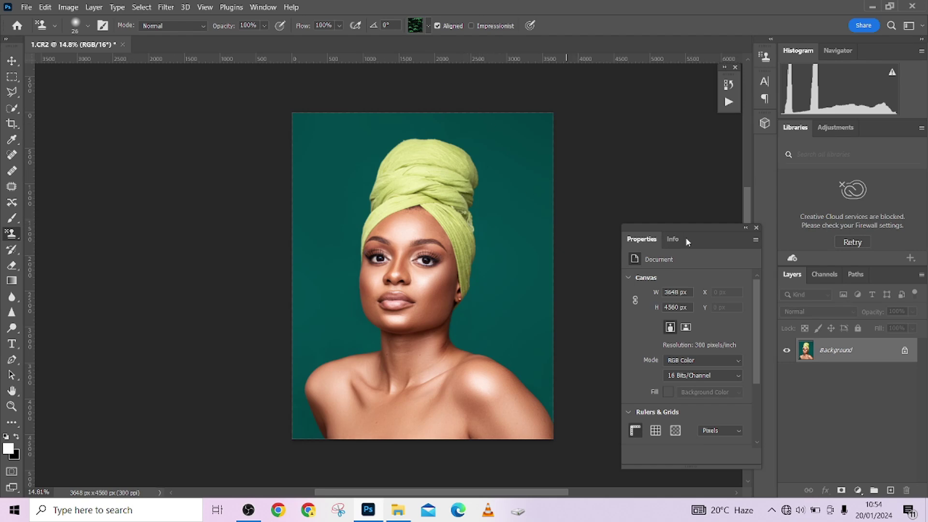
Step: Dock the collapsed Properties panel and add a Black & White adjustment, adjusting Reds
{"action": "left_click", "coordinate": [746, 229]}
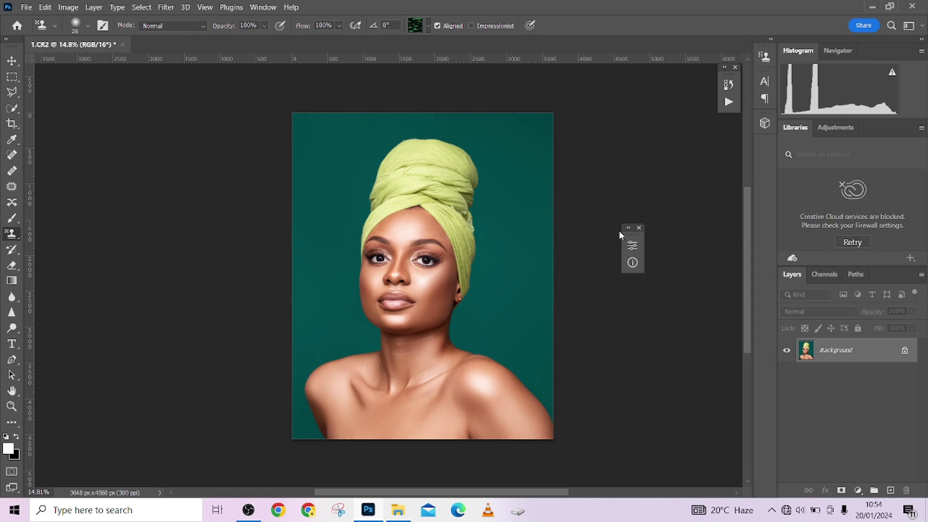
{"action": "left_click_drag", "start_coordinate": [628, 237], "coordinate": [726, 129]}
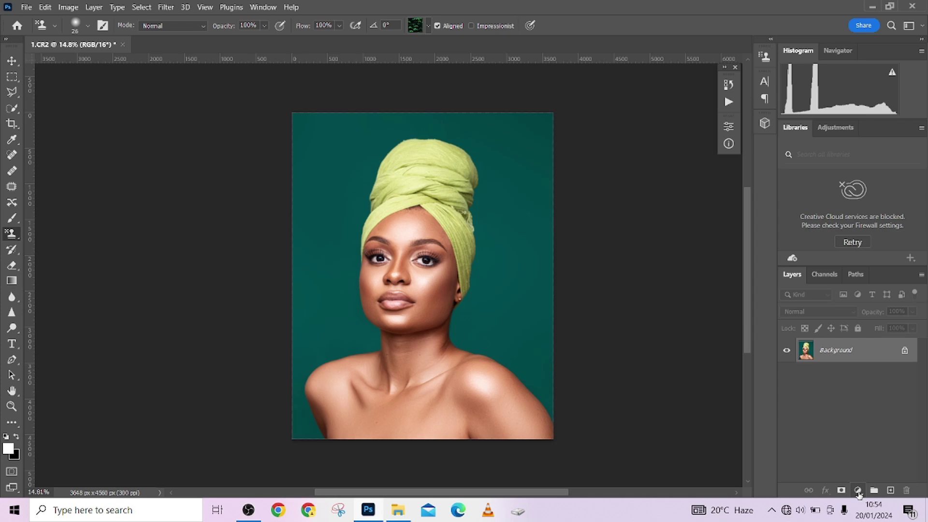
{"action": "left_click", "coordinate": [860, 492]}
{"action": "left_click", "coordinate": [855, 397]}
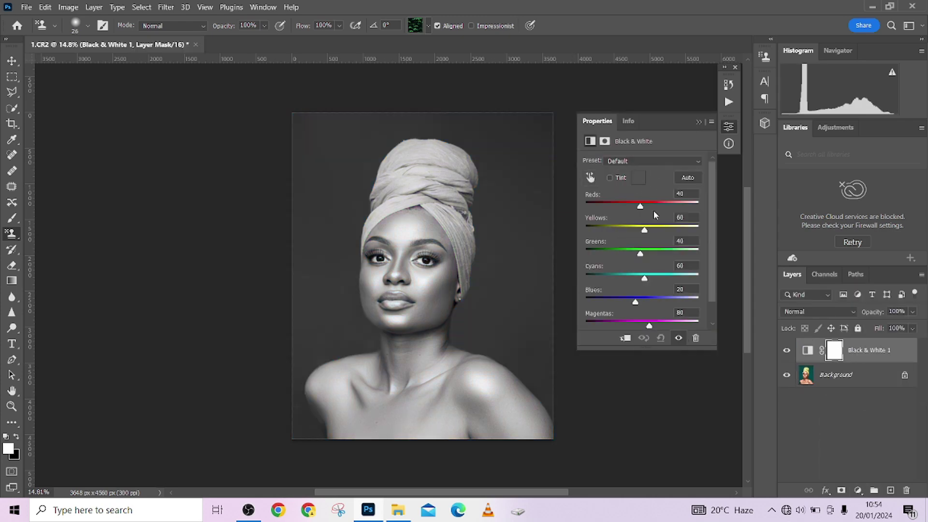
{"action": "left_click_drag", "start_coordinate": [641, 206], "coordinate": [637, 231]}
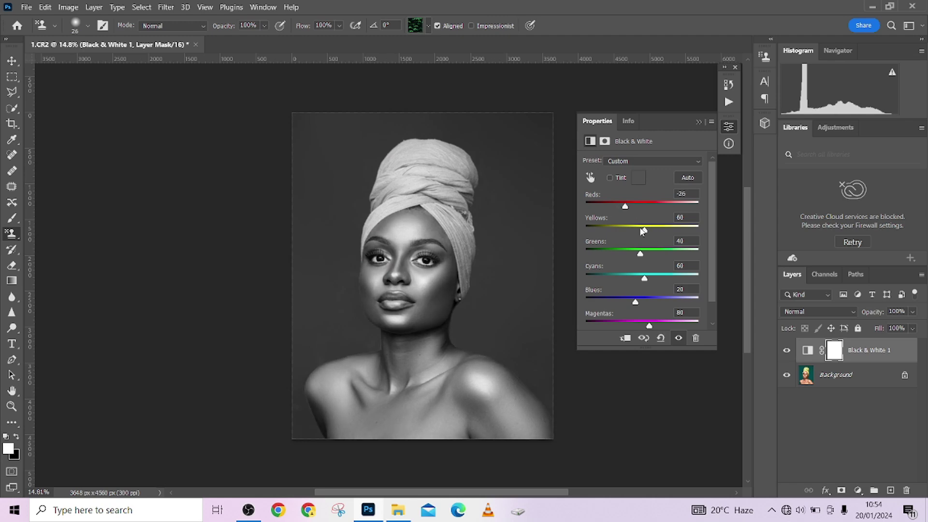
Step: Set Black & White 1 to Multiply at 90% opacity with Yellows 33 and Reds 78
{"action": "left_click", "coordinate": [817, 314]}
{"action": "left_click", "coordinate": [798, 238]}
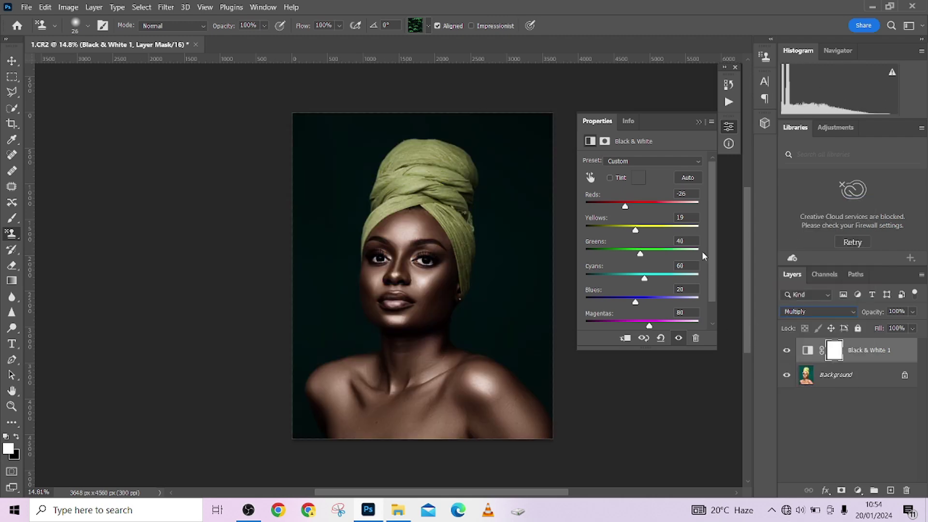
{"action": "left_click_drag", "start_coordinate": [635, 230], "coordinate": [640, 231]}
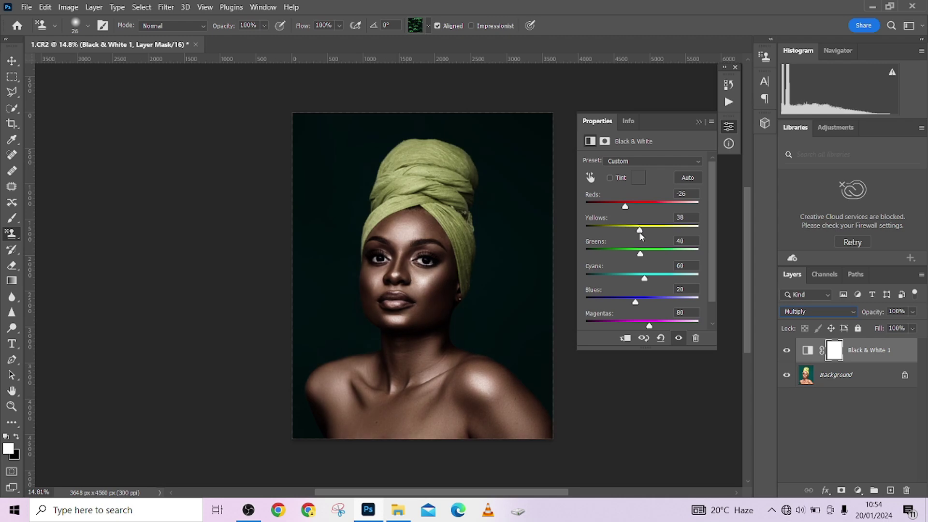
{"action": "left_click", "coordinate": [913, 329]}
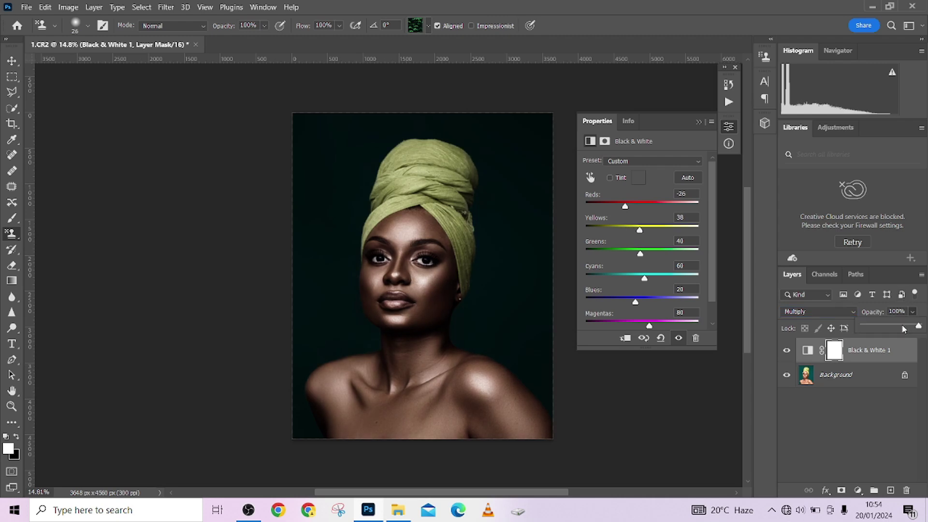
{"action": "mouse_move", "coordinate": [904, 329]}
{"action": "left_mouse_down"}
{"action": "mouse_move", "coordinate": [895, 329]}
{"action": "mouse_move", "coordinate": [914, 328]}
{"action": "left_mouse_up"}
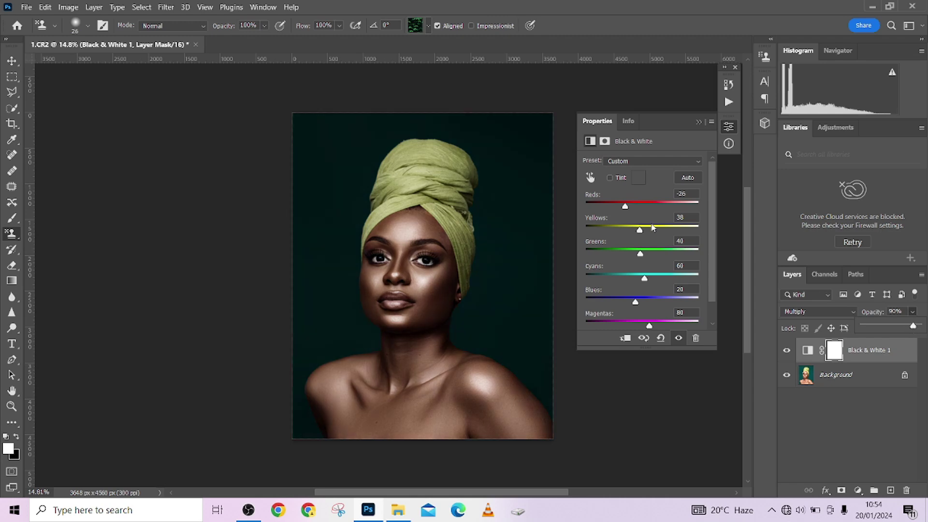
{"action": "left_click_drag", "start_coordinate": [628, 208], "coordinate": [639, 229]}
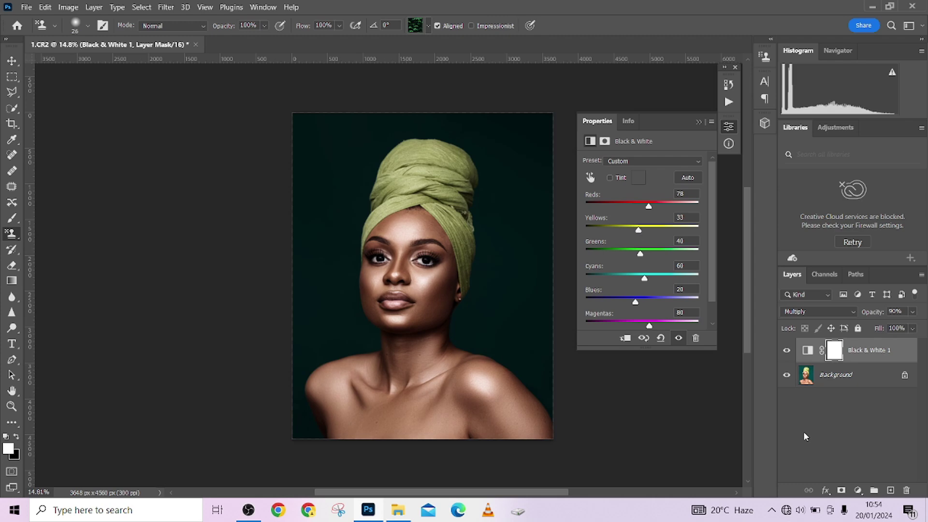
Step: Add Selective Color 1 and set its Reds to Cyan +28, Magenta +13, Black +24
{"action": "left_click", "coordinate": [858, 491]}
{"action": "left_click", "coordinate": [863, 487]}
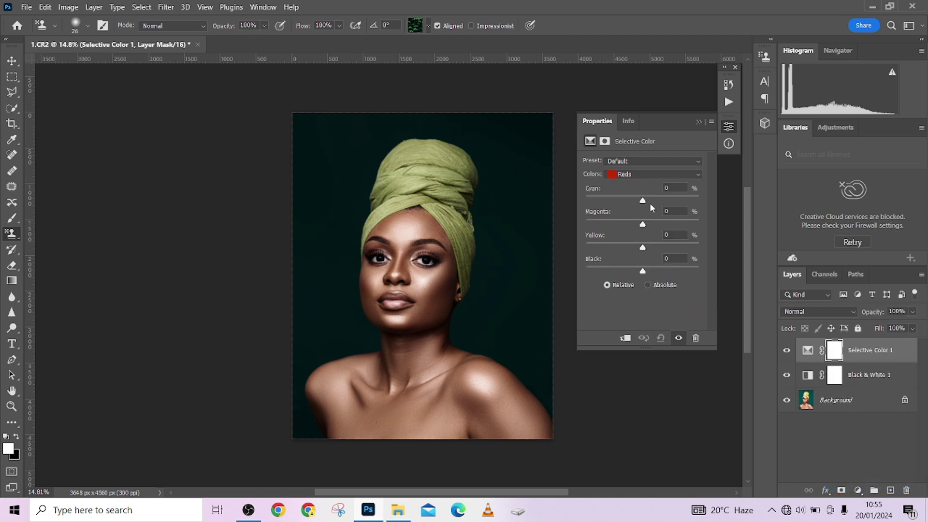
{"action": "left_click_drag", "start_coordinate": [643, 201], "coordinate": [699, 200]}
{"action": "left_click_drag", "start_coordinate": [700, 201], "coordinate": [670, 212]}
{"action": "mouse_move", "coordinate": [643, 224]}
{"action": "left_mouse_down"}
{"action": "mouse_move", "coordinate": [613, 229]}
{"action": "mouse_move", "coordinate": [652, 231]}
{"action": "left_mouse_up"}
{"action": "mouse_move", "coordinate": [642, 271]}
{"action": "left_mouse_down"}
{"action": "mouse_move", "coordinate": [629, 271]}
{"action": "mouse_move", "coordinate": [656, 272]}
{"action": "left_mouse_up"}
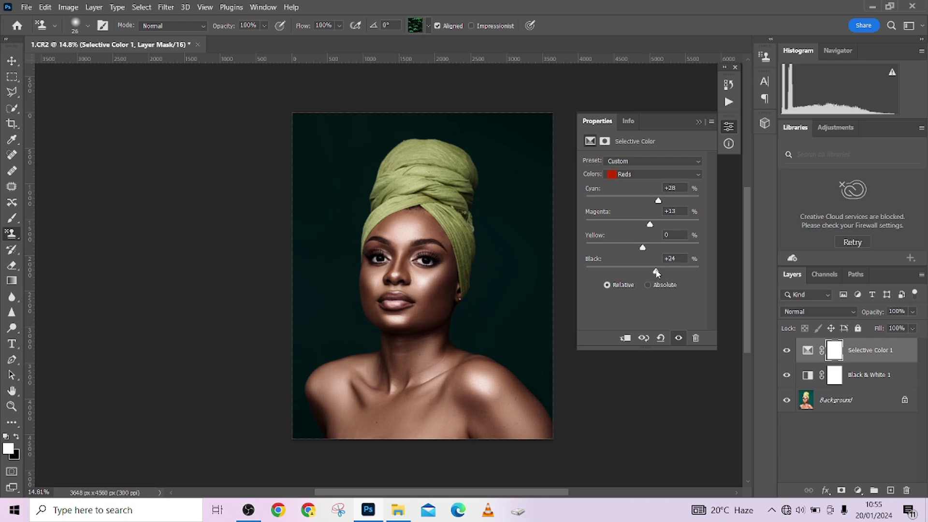
Step: Raise Black & White 1's opacity to 96%, keeping its blend mode on Multiply
{"action": "left_click", "coordinate": [866, 376]}
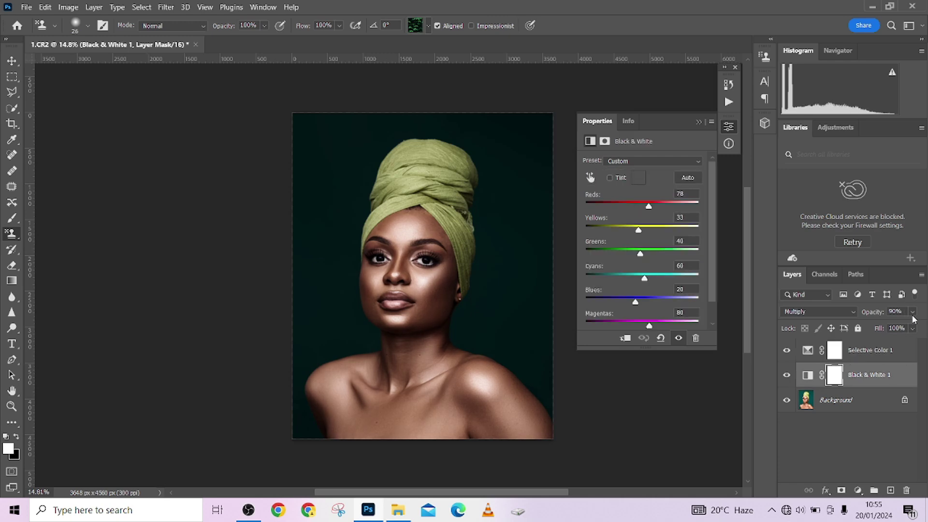
{"action": "left_click", "coordinate": [913, 314]}
{"action": "left_click_drag", "start_coordinate": [912, 328], "coordinate": [918, 328]}
{"action": "left_click", "coordinate": [813, 312]}
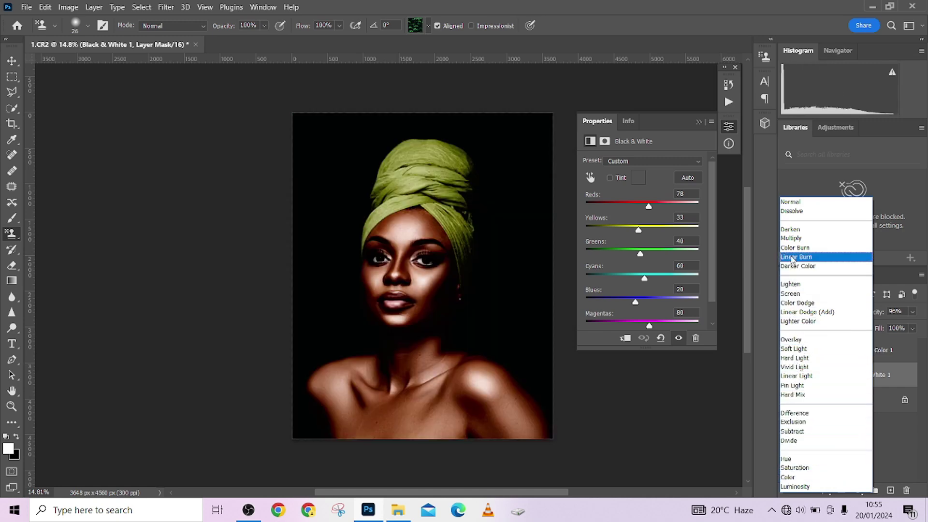
{"action": "left_click", "coordinate": [792, 239]}
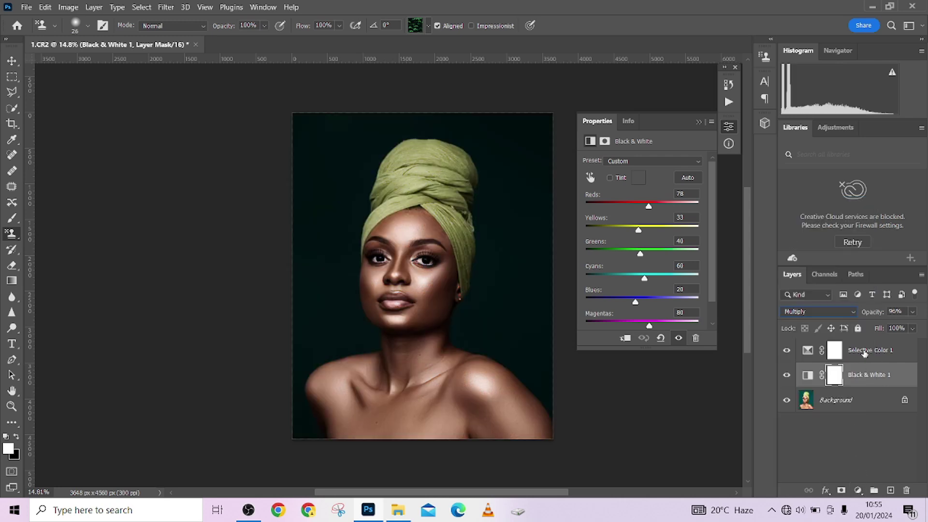
{"action": "left_click", "coordinate": [865, 351]}
Step: Add Hue/Saturation, target Reds from the face skin, and set Saturation -59, Lightness -10
{"action": "left_click", "coordinate": [858, 490]}
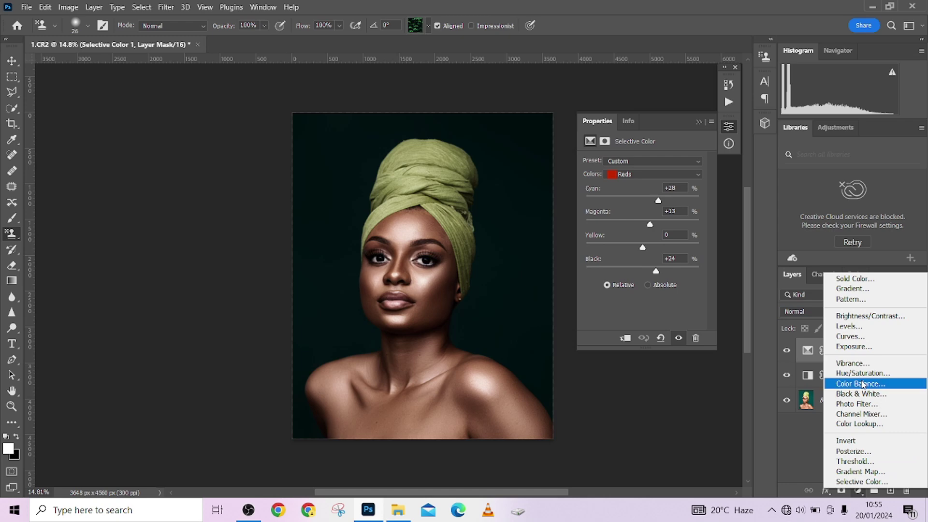
{"action": "left_click", "coordinate": [863, 372]}
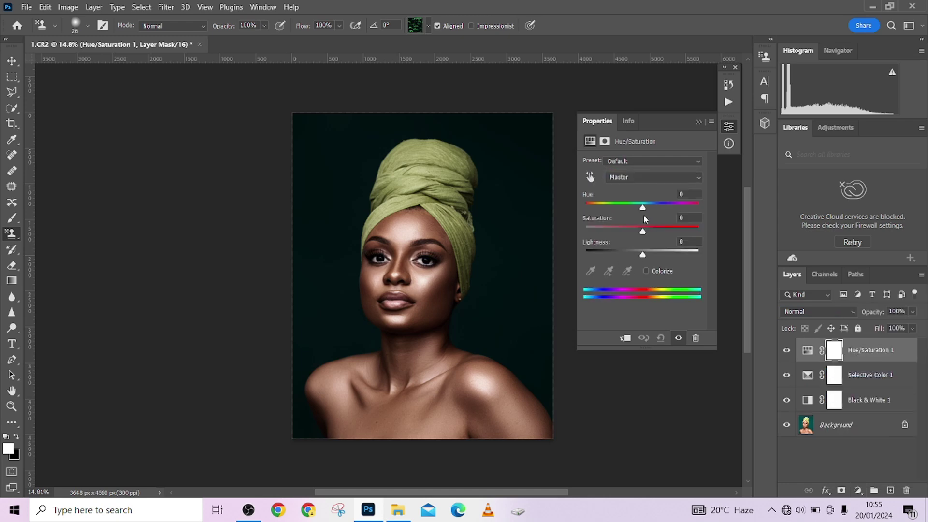
{"action": "left_click", "coordinate": [591, 177]}
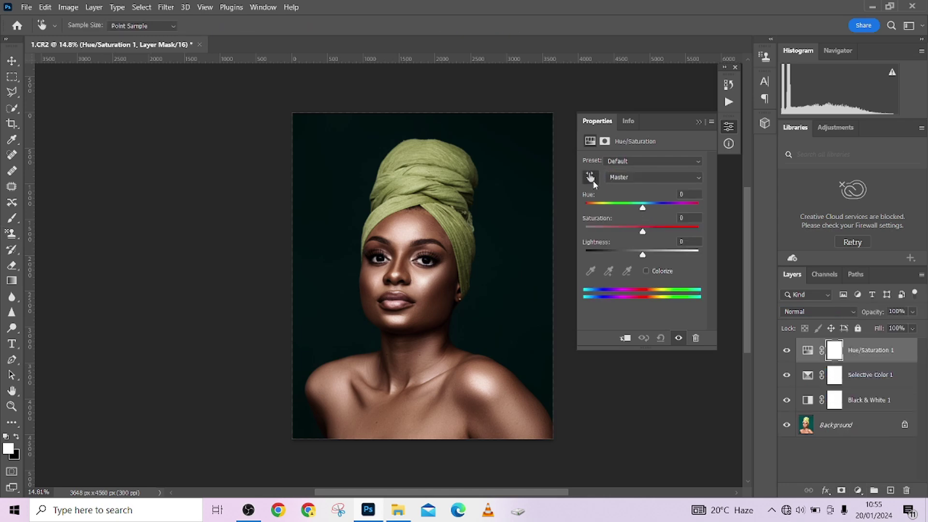
{"action": "left_click", "coordinate": [427, 275]}
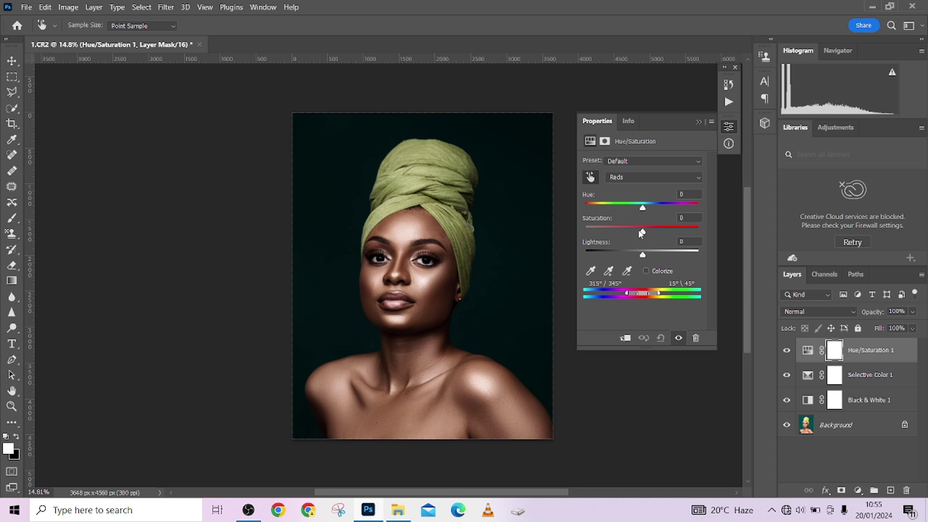
{"action": "left_click_drag", "start_coordinate": [642, 234], "coordinate": [635, 260]}
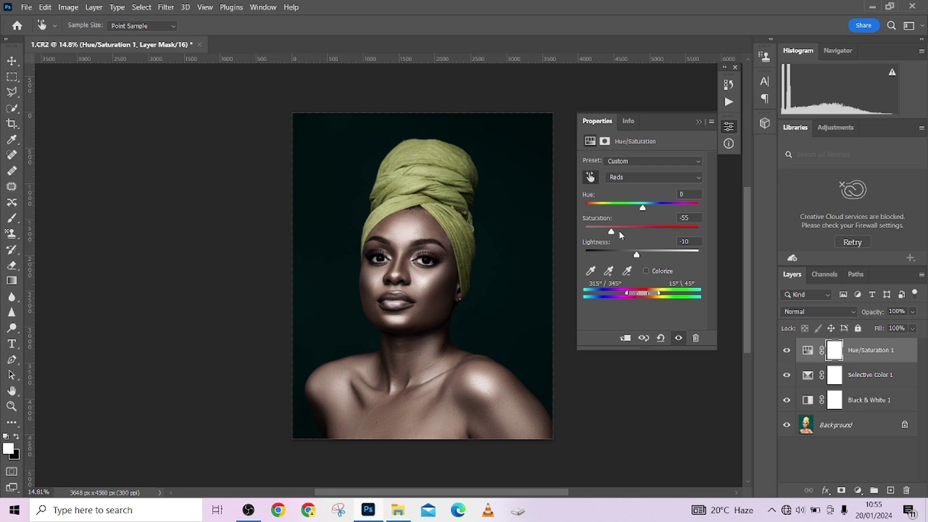
{"action": "left_click_drag", "start_coordinate": [612, 233], "coordinate": [610, 234]}
Step: Toggle the Selective Color and Black & White layers off and on to compare
{"action": "left_click", "coordinate": [787, 375]}
{"action": "left_click", "coordinate": [787, 375]}
{"action": "left_click", "coordinate": [787, 400]}
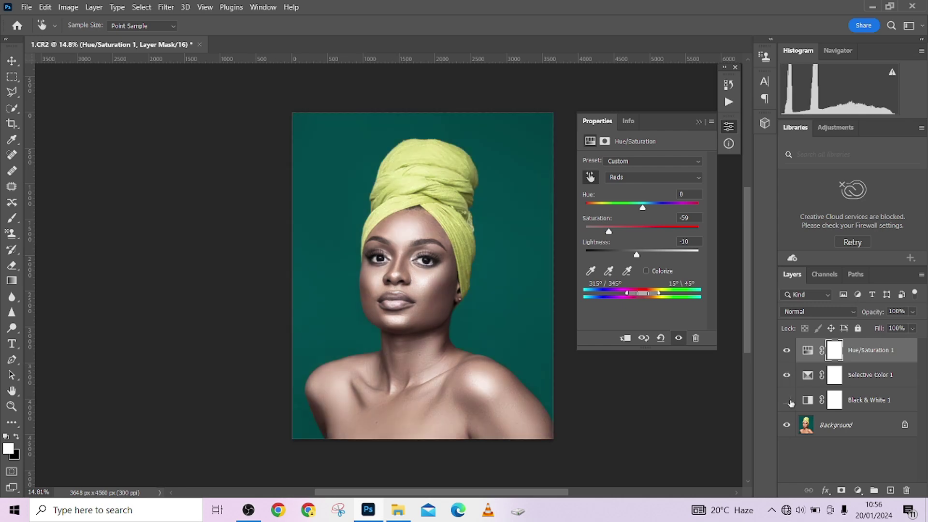
{"action": "left_click", "coordinate": [788, 401]}
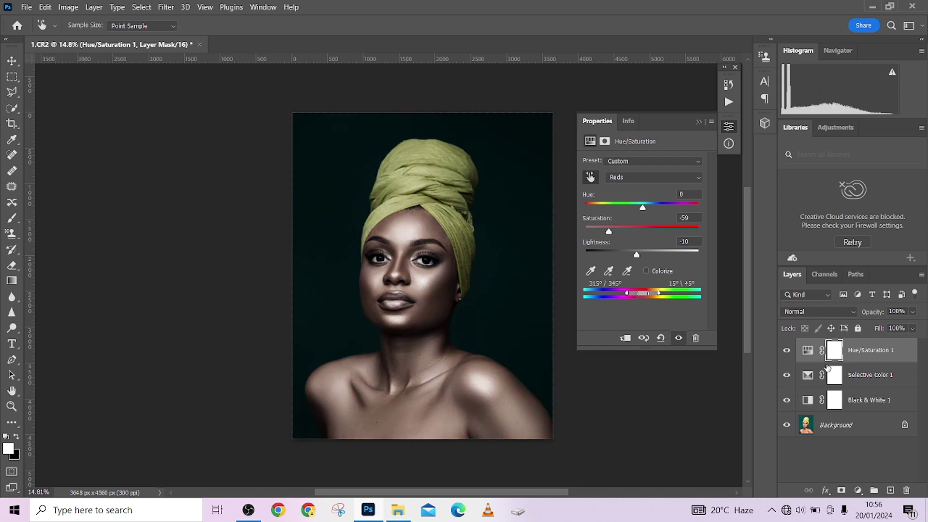
Step: Add a Photo Filter using Cooling Filter (80) at about 17% density
{"action": "left_click", "coordinate": [858, 490]}
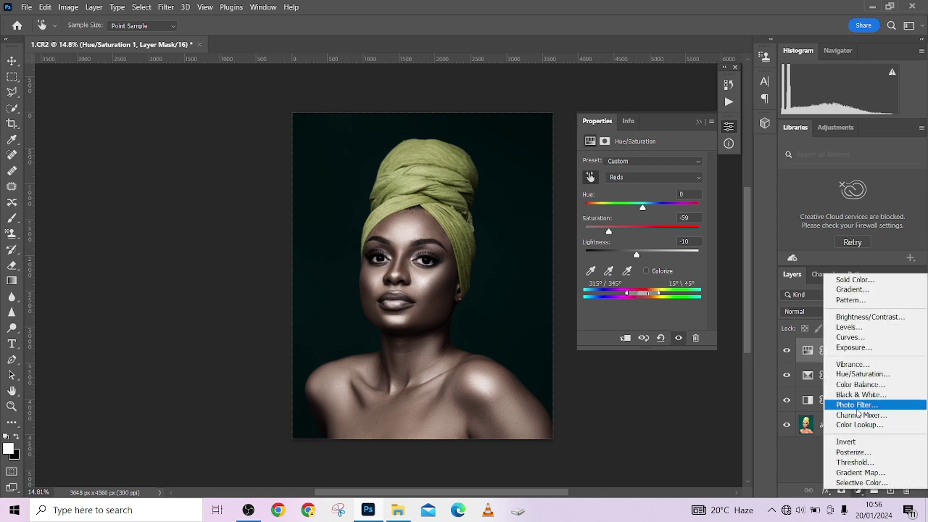
{"action": "left_click", "coordinate": [857, 406]}
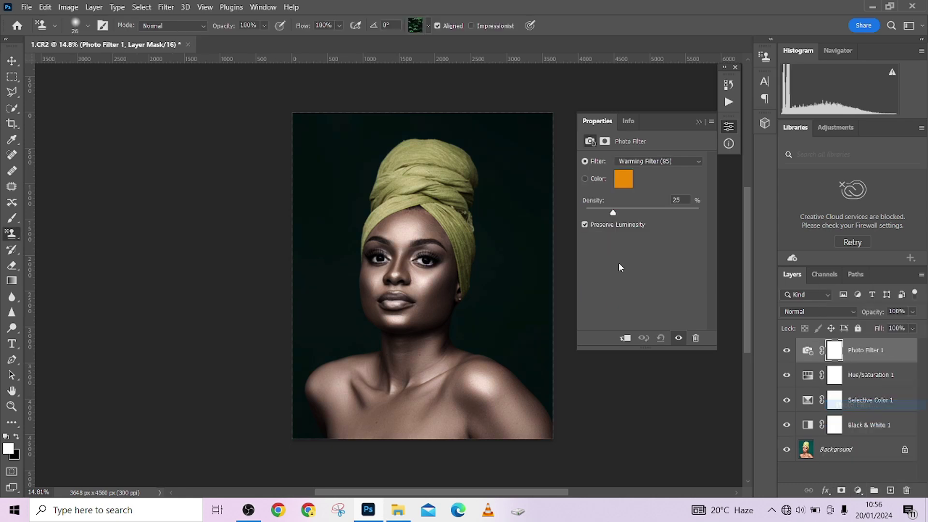
{"action": "left_click", "coordinate": [629, 164]}
{"action": "left_click", "coordinate": [643, 200]}
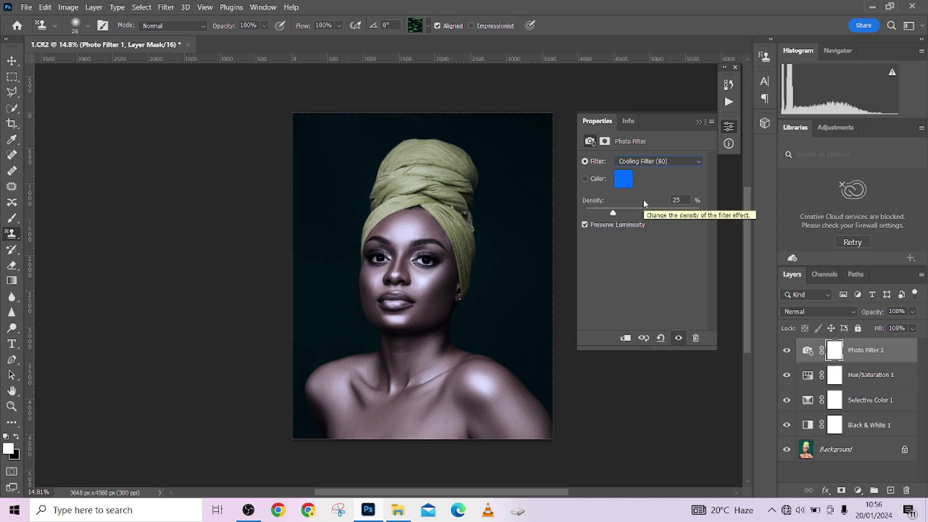
{"action": "left_click", "coordinate": [607, 214]}
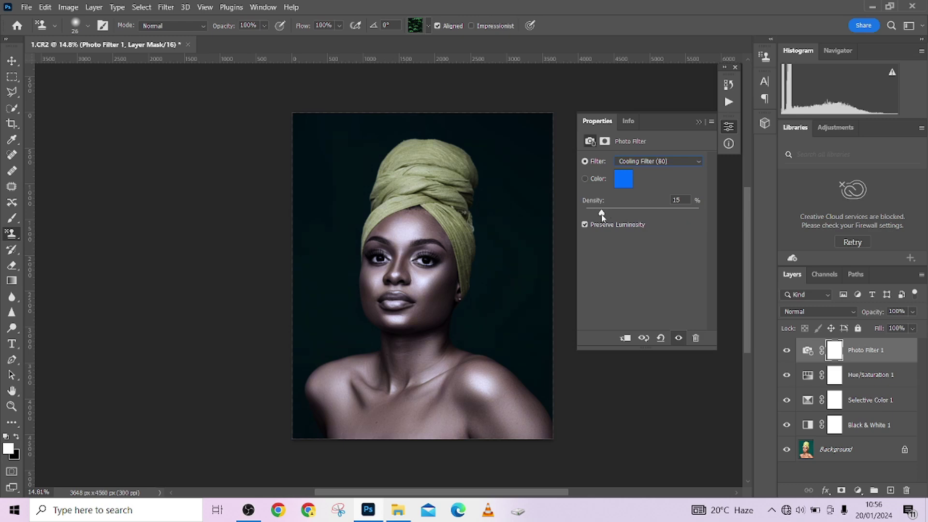
{"action": "left_click_drag", "start_coordinate": [609, 220], "coordinate": [605, 223]}
Step: Lower the Black & White layer's Reds slider to 30 to darken the skin
{"action": "left_click", "coordinate": [870, 401]}
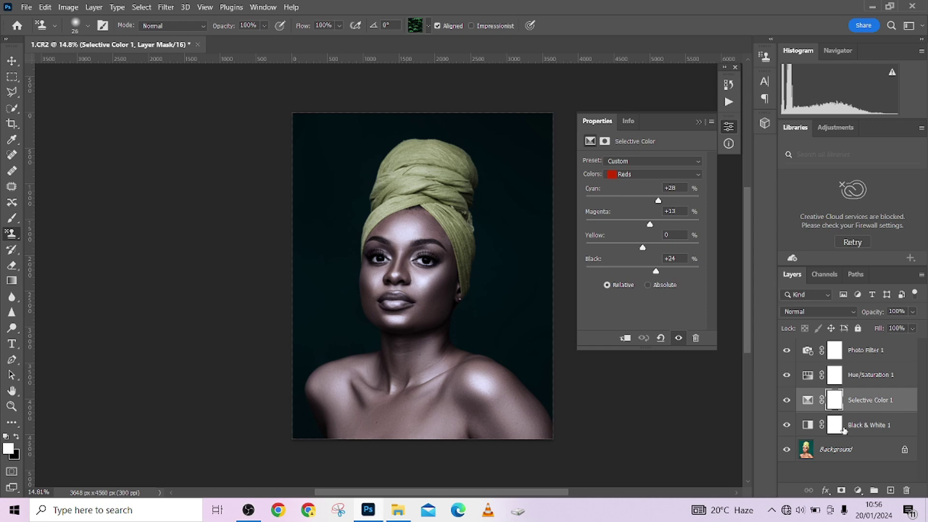
{"action": "left_click", "coordinate": [814, 425]}
{"action": "left_click_drag", "start_coordinate": [636, 197], "coordinate": [648, 237]}
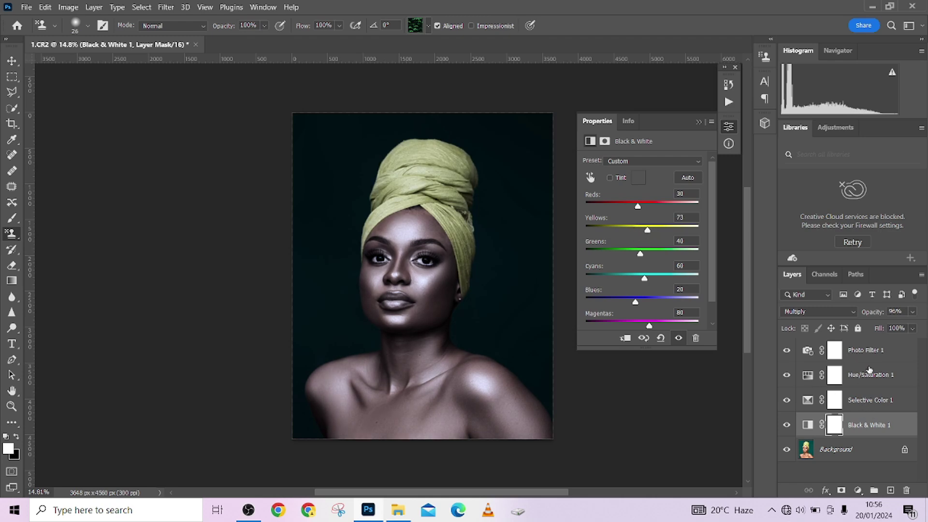
{"action": "left_click", "coordinate": [875, 353]}
Step: Add Curves 1, lifting the shadow point to input 27, output 39 for faded blacks
{"action": "left_click", "coordinate": [860, 492]}
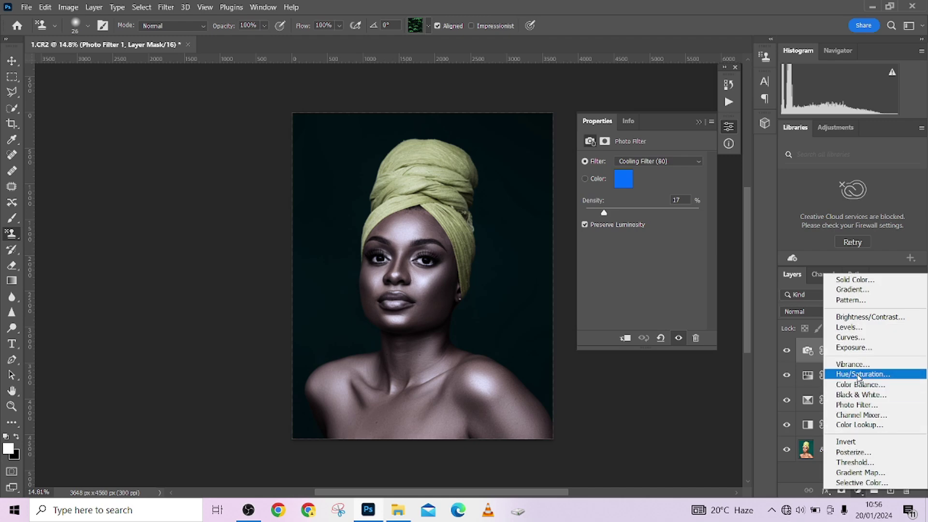
{"action": "left_click", "coordinate": [853, 339]}
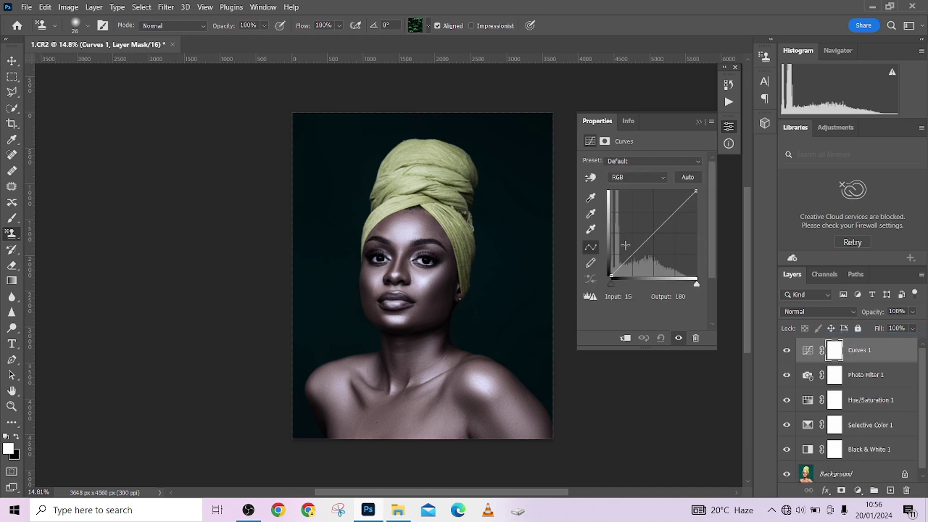
{"action": "left_click_drag", "start_coordinate": [611, 276], "coordinate": [621, 263]}
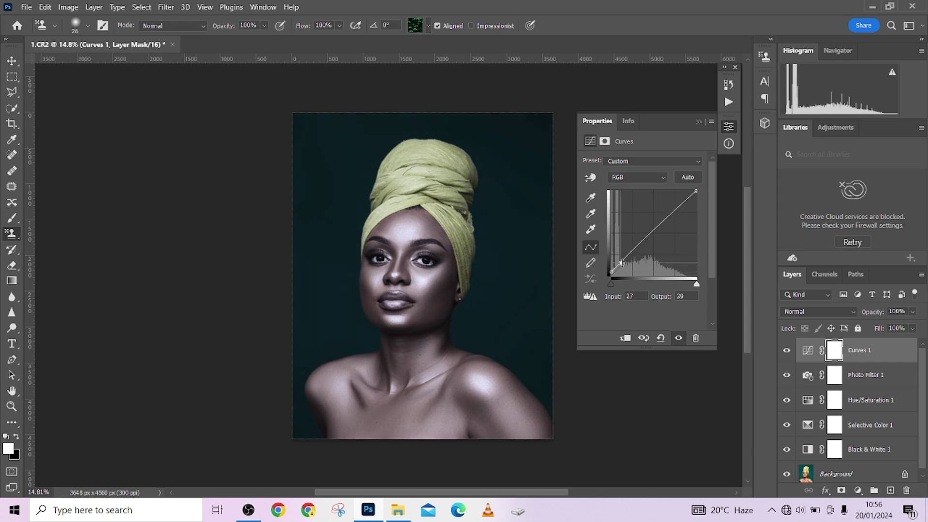
Step: Add Curves 2 with the black input slider nudged right, then select all adjustment layers
{"action": "left_click", "coordinate": [858, 490]}
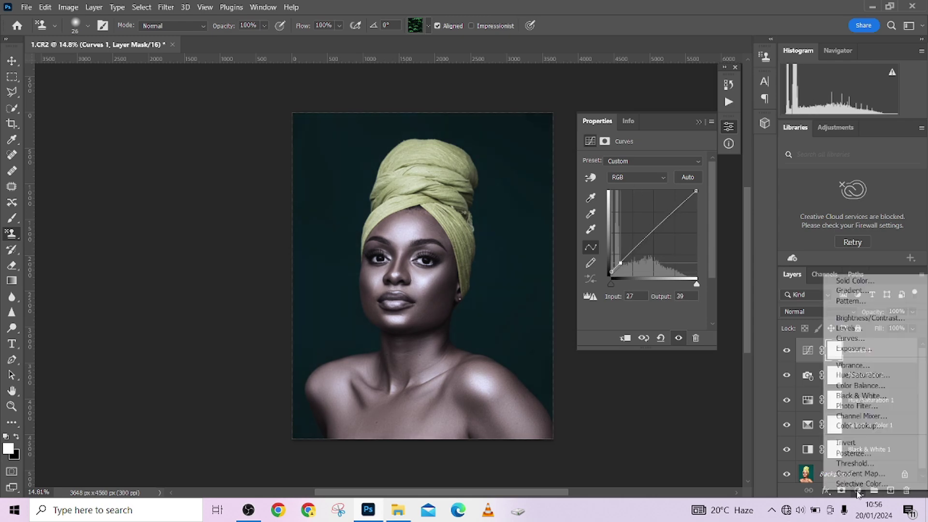
{"action": "left_click", "coordinate": [861, 336]}
{"action": "left_click_drag", "start_coordinate": [611, 286], "coordinate": [614, 286]}
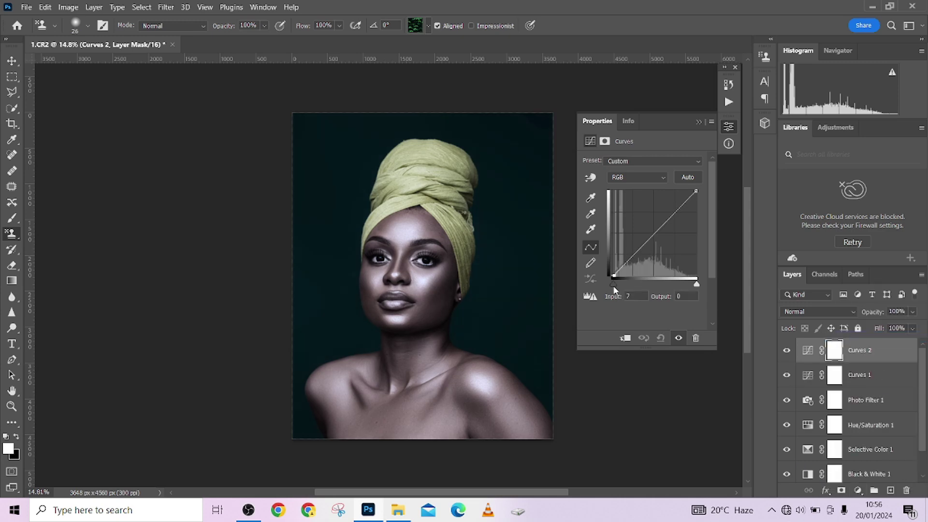
{"action": "scroll", "coordinate": [871, 408], "scroll_direction": "down", "scroll_amount": 1}
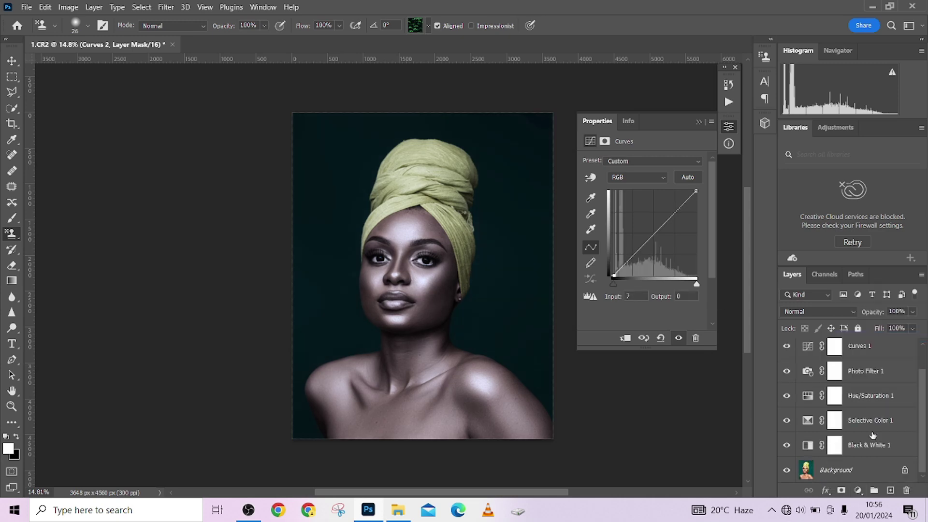
{"action": "left_click", "coordinate": [880, 453], "text": "shift"}
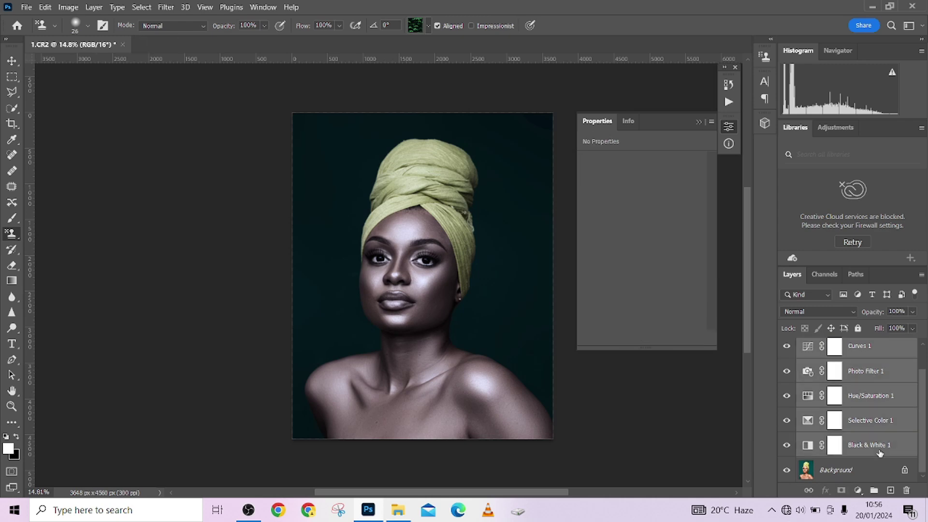
Step: Group the adjustment layers into Group 1, toggle its visibility to compare, and expand it
{"action": "key", "text": "ctrl+g"}
{"action": "left_click", "coordinate": [787, 345]}
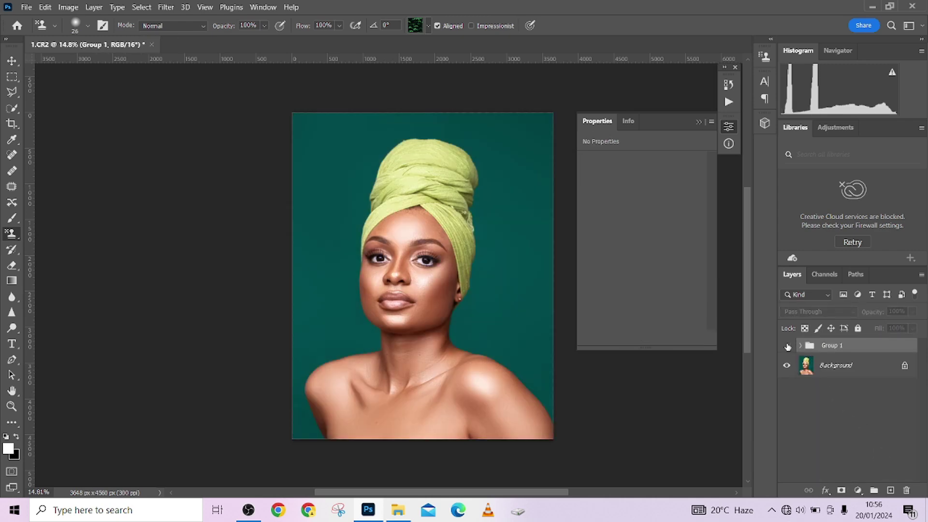
{"action": "left_click", "coordinate": [787, 346]}
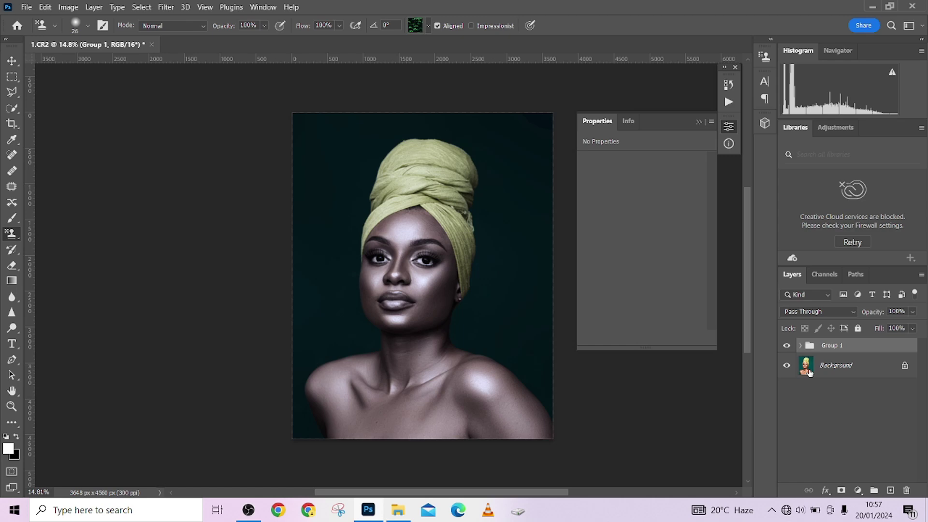
{"action": "left_click", "coordinate": [801, 346]}
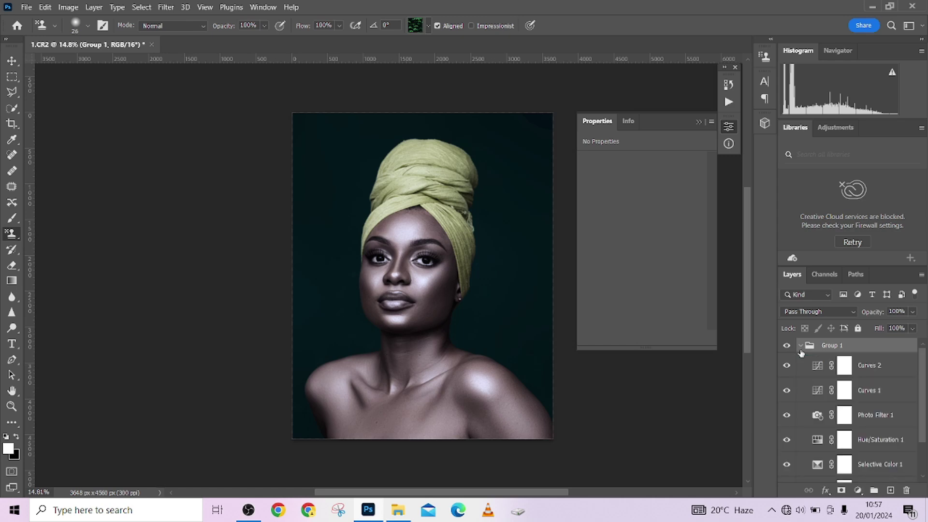
{"action": "scroll", "coordinate": [834, 402], "scroll_direction": "down", "scroll_amount": 2}
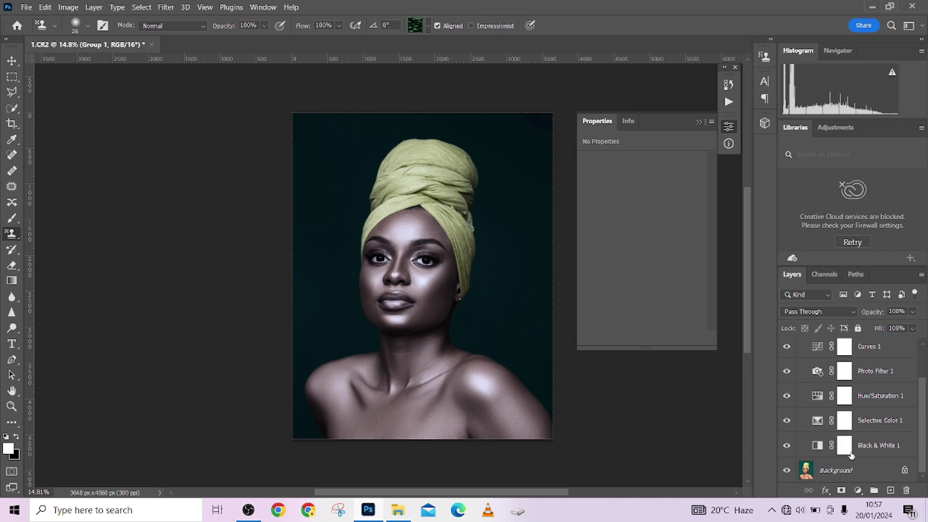
Step: Open Color Range for Black & White 1's mask and sample the skin tone
{"action": "left_click", "coordinate": [850, 453]}
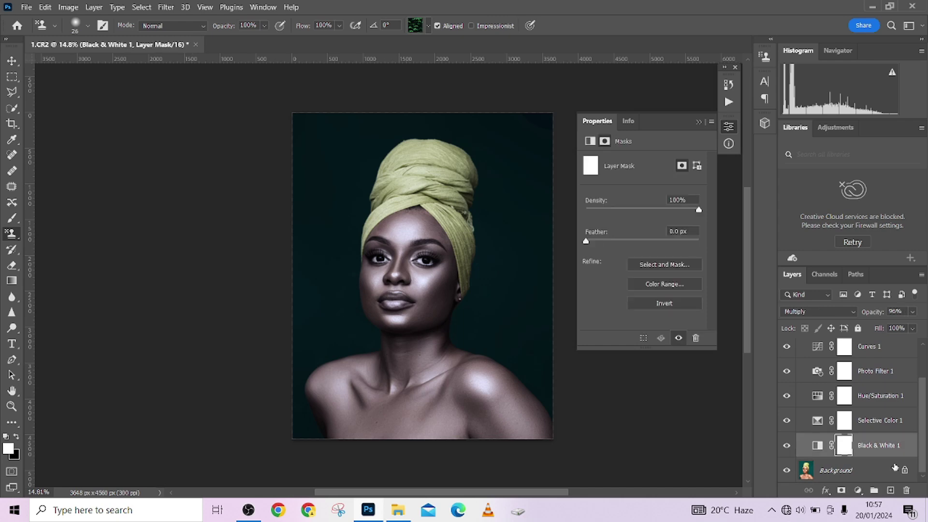
{"action": "left_click", "coordinate": [142, 7]}
{"action": "left_click", "coordinate": [160, 119]}
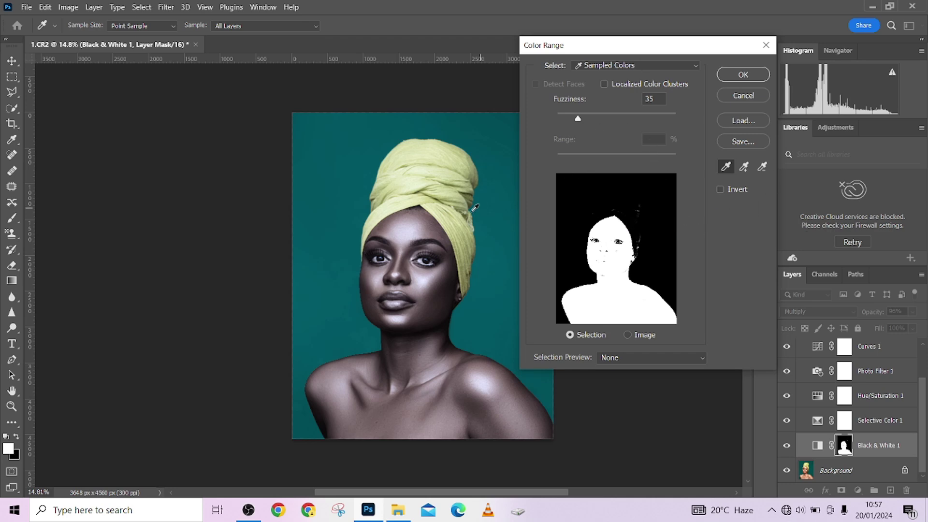
{"action": "left_click", "coordinate": [340, 164]}
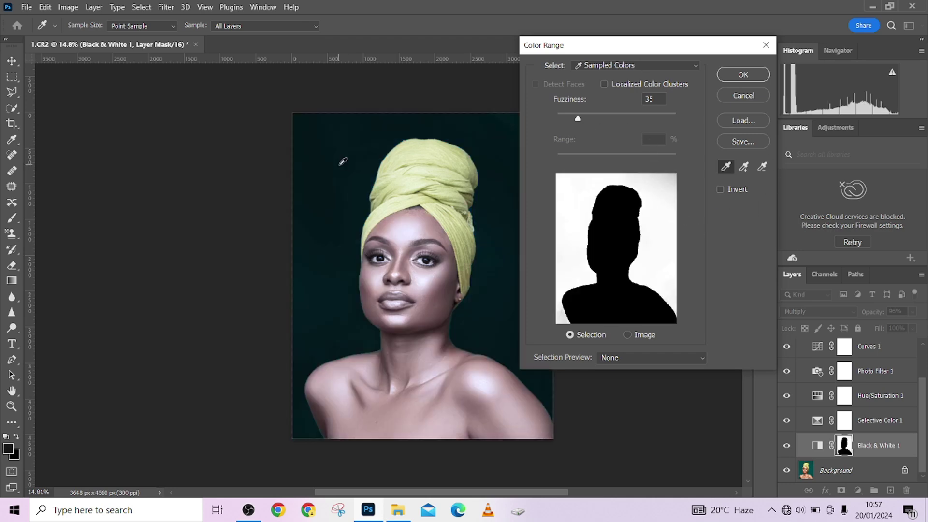
{"action": "left_click", "coordinate": [408, 358]}
Step: Add more skin samples from the face, neck and forehead to the selection
{"action": "left_click", "coordinate": [744, 167]}
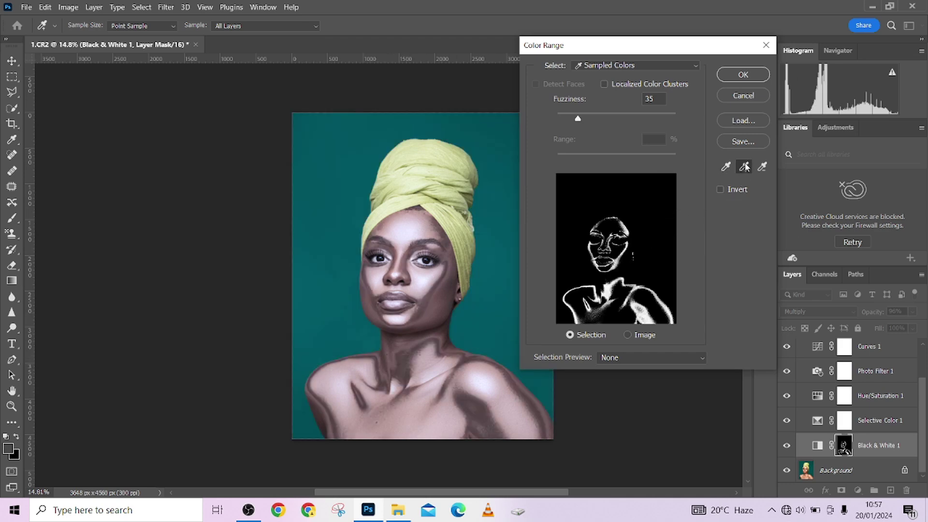
{"action": "left_click", "coordinate": [431, 293]}
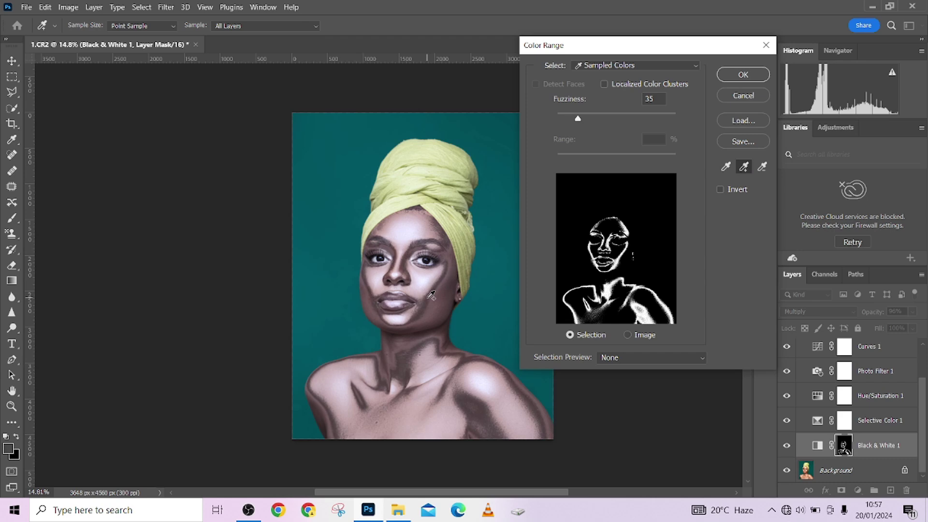
{"action": "left_click", "coordinate": [429, 315]}
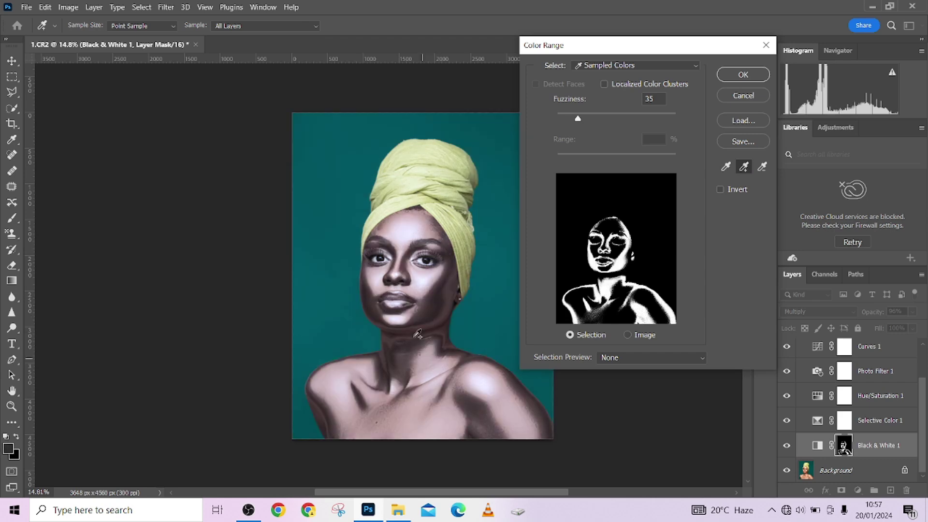
{"action": "left_click", "coordinate": [425, 307]}
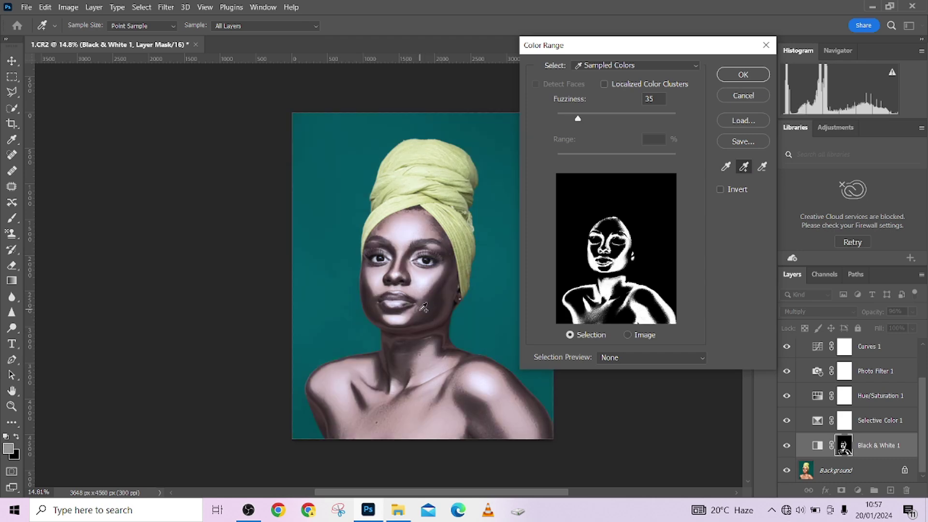
{"action": "left_click", "coordinate": [431, 298]}
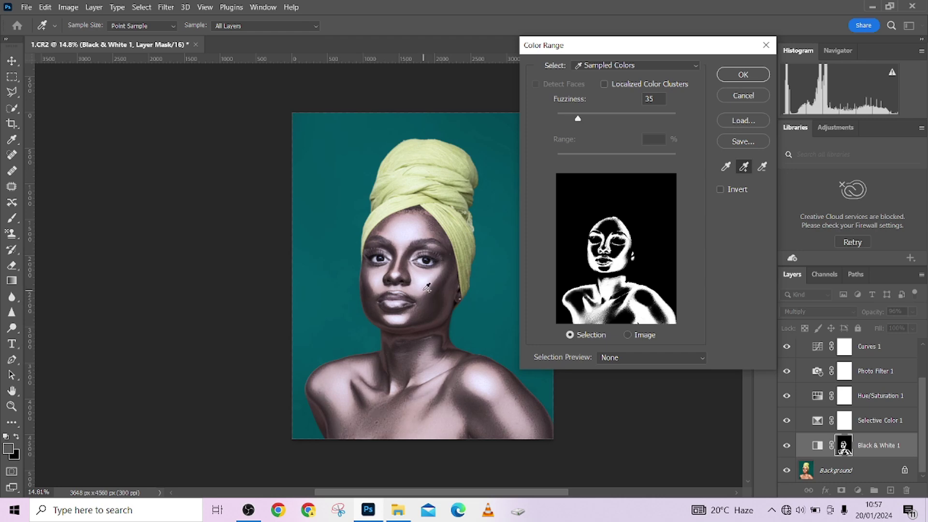
{"action": "left_click", "coordinate": [427, 290]}
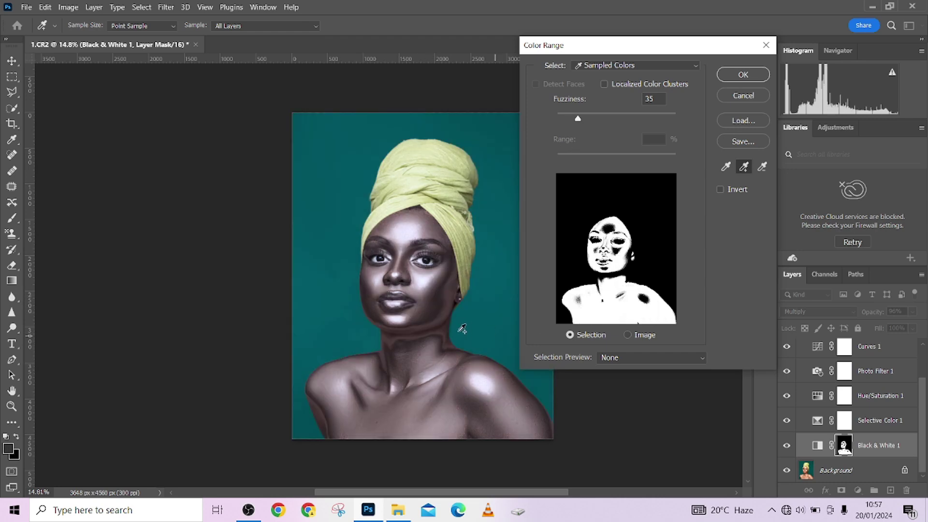
{"action": "left_click", "coordinate": [427, 334]}
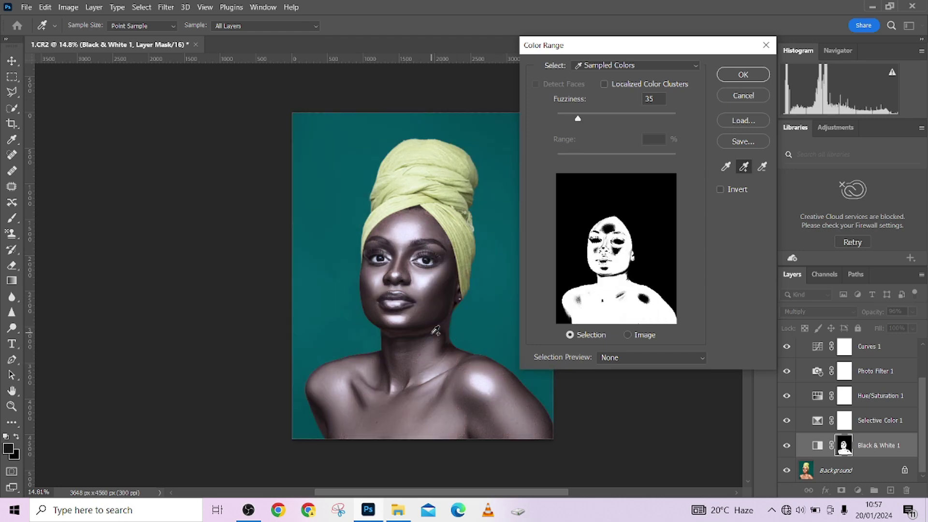
{"action": "left_click", "coordinate": [428, 276]}
{"action": "left_click", "coordinate": [407, 221]}
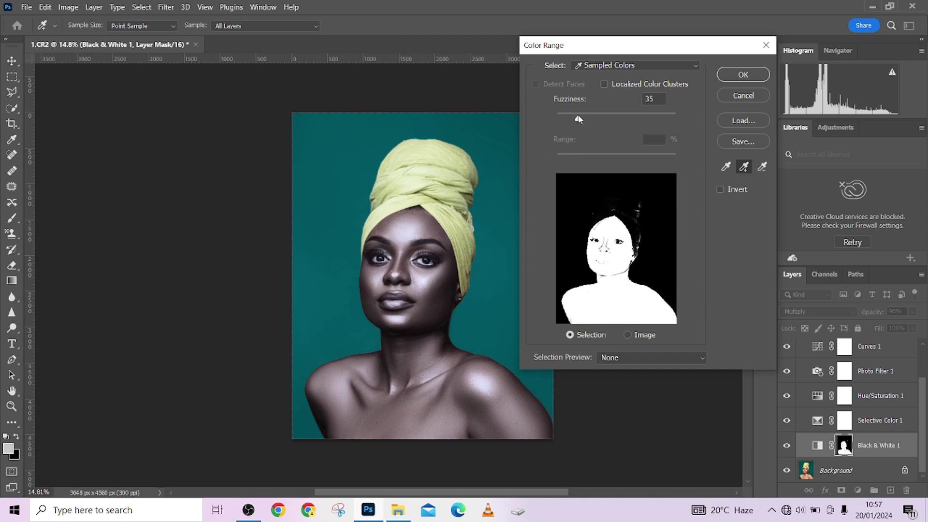
Step: Set Fuzziness to 24, add the face and chin shadow, and apply the mask
{"action": "left_click", "coordinate": [579, 116]}
{"action": "left_click_drag", "start_coordinate": [577, 120], "coordinate": [573, 121]}
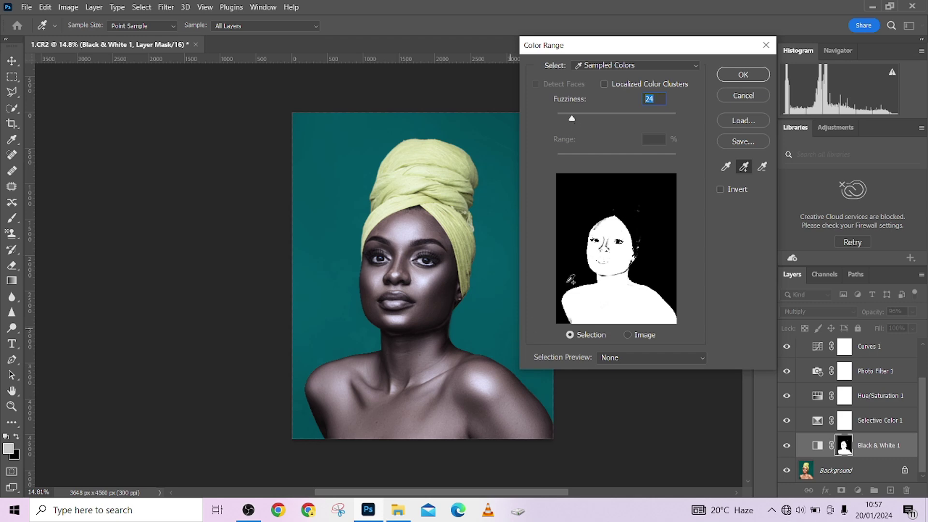
{"action": "left_click_drag", "start_coordinate": [407, 260], "coordinate": [387, 226]}
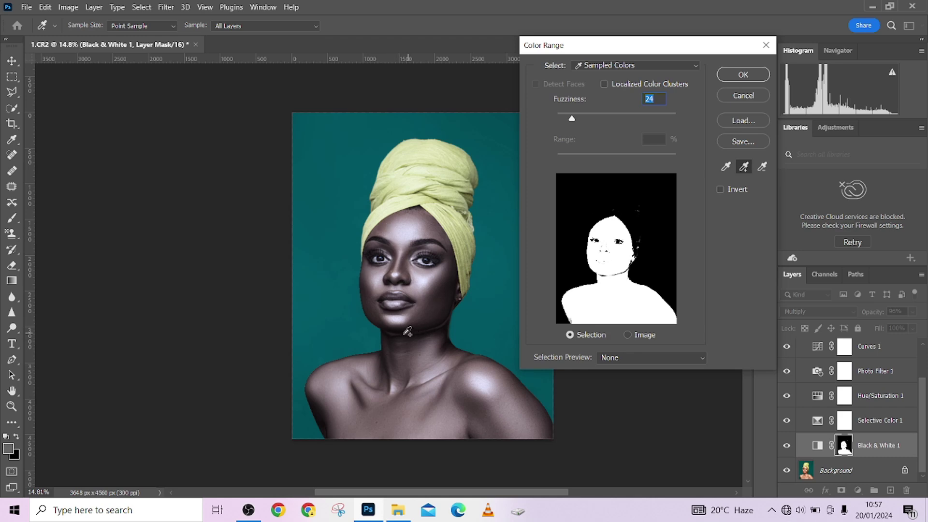
{"action": "left_click", "coordinate": [405, 333]}
{"action": "left_click", "coordinate": [742, 75]}
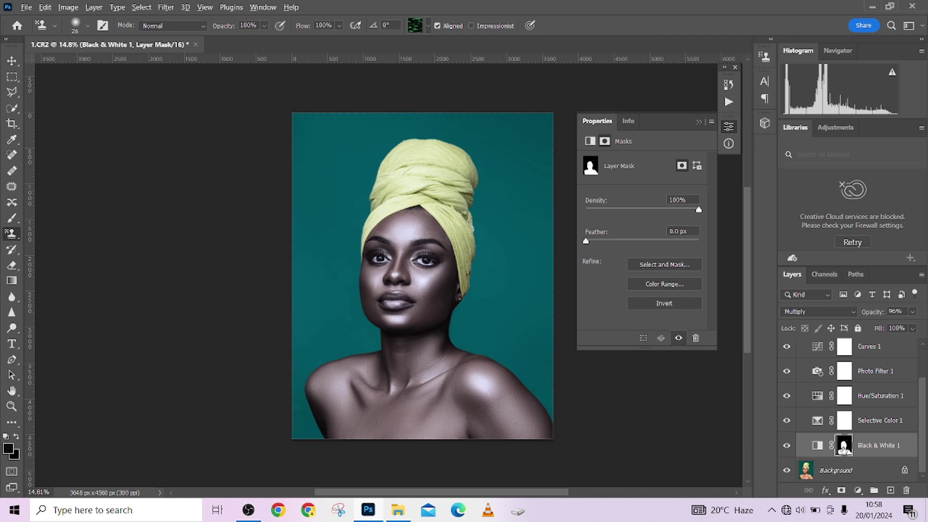
Step: Alt-drag the skin mask from Black & White 1 onto each adjustment layer above it
{"action": "left_click_drag", "start_coordinate": [844, 448], "coordinate": [847, 348]}
{"action": "scroll", "coordinate": [921, 435], "scroll_direction": "up", "scroll_amount": 2}
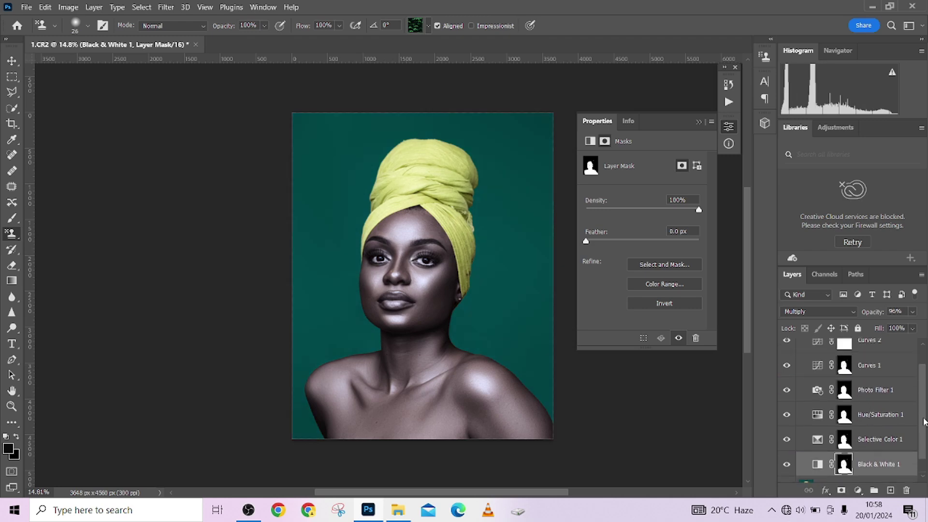
{"action": "left_click_drag", "start_coordinate": [850, 391], "coordinate": [849, 366]}
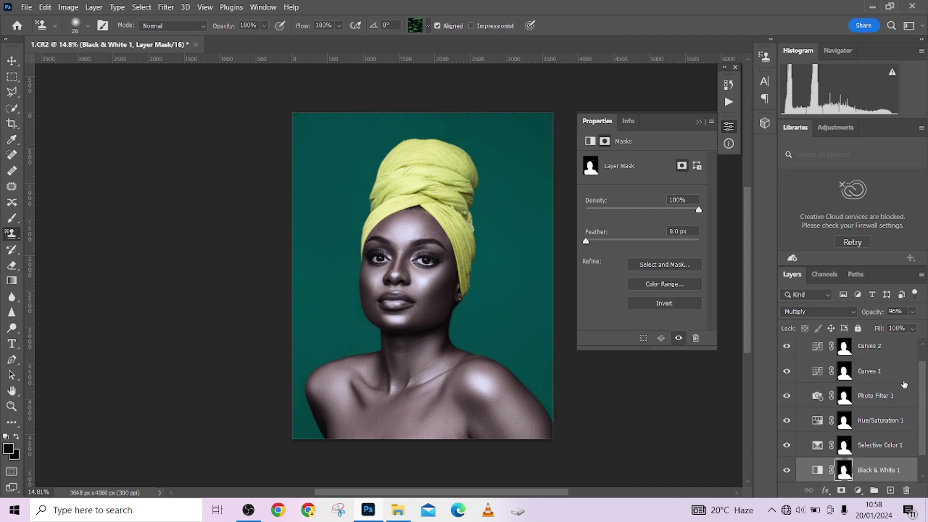
{"action": "scroll", "coordinate": [922, 394], "scroll_direction": "up", "scroll_amount": 1}
{"action": "scroll", "coordinate": [922, 394], "scroll_direction": "down", "scroll_amount": 1}
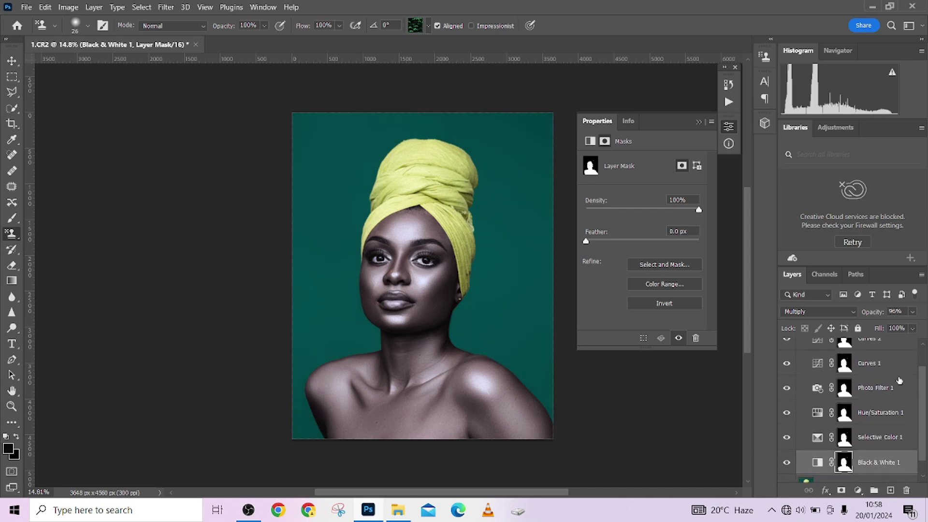
Step: Lower Black & White 1's opacity to 76%
{"action": "left_click_drag", "start_coordinate": [878, 312], "coordinate": [867, 316]}
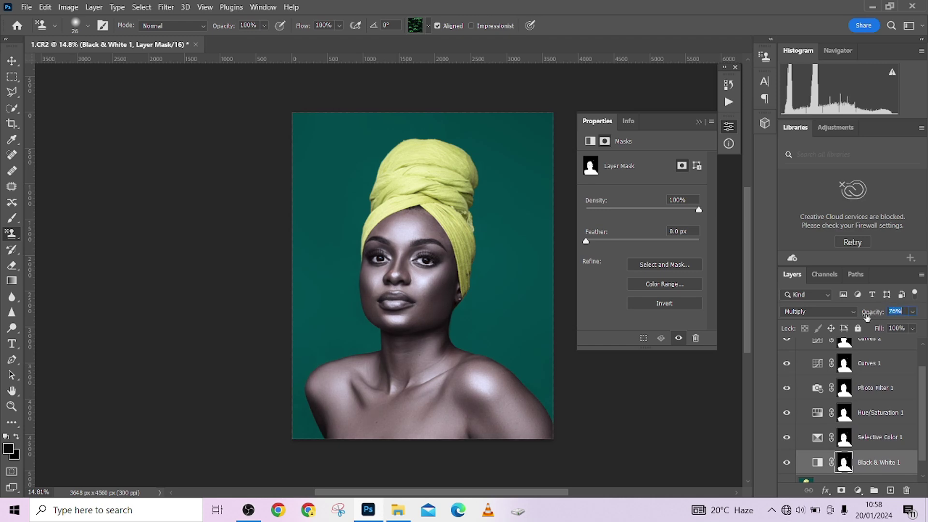
{"action": "key", "text": "Return"}
{"action": "left_click", "coordinate": [889, 343]}
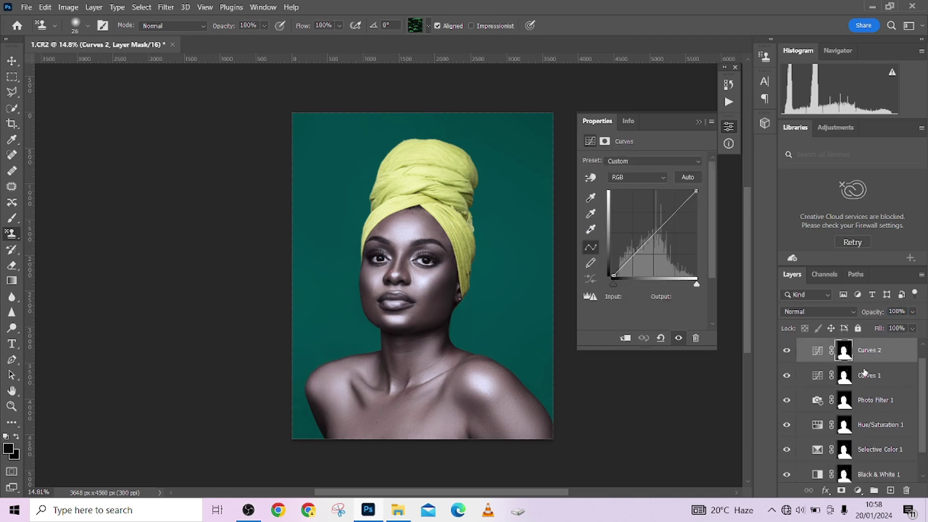
Step: Add a Color Balance adjustment layer and shift its midtones toward magenta and red
{"action": "scroll", "coordinate": [864, 382], "scroll_direction": "up", "scroll_amount": 1}
{"action": "left_click", "coordinate": [858, 491]}
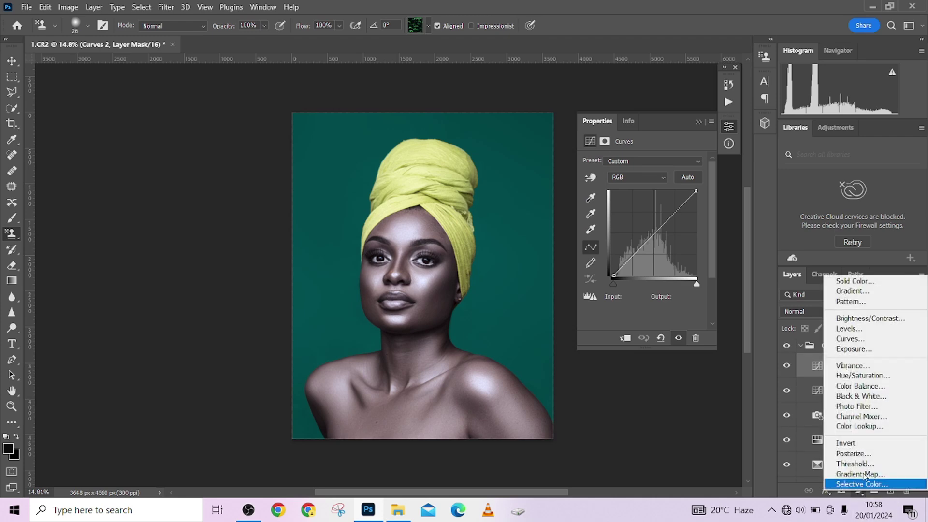
{"action": "left_click", "coordinate": [854, 386]}
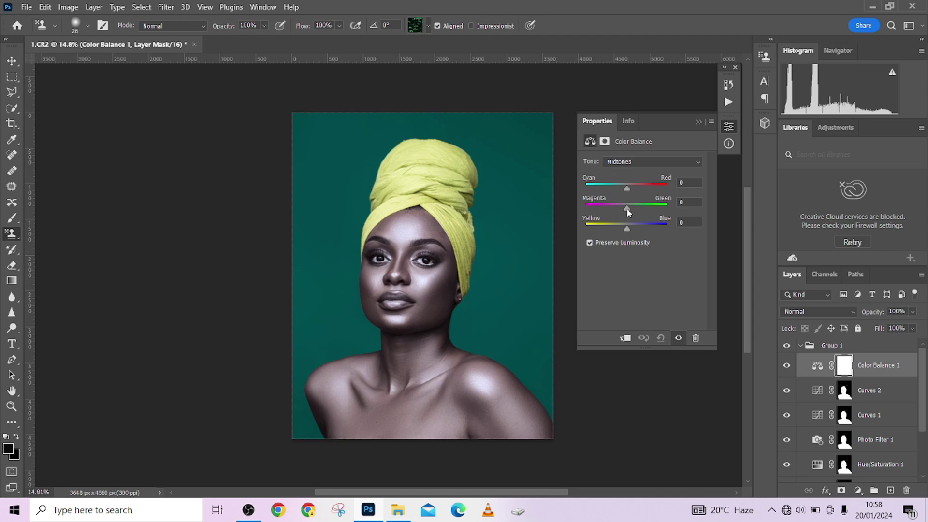
{"action": "left_click_drag", "start_coordinate": [627, 209], "coordinate": [629, 229]}
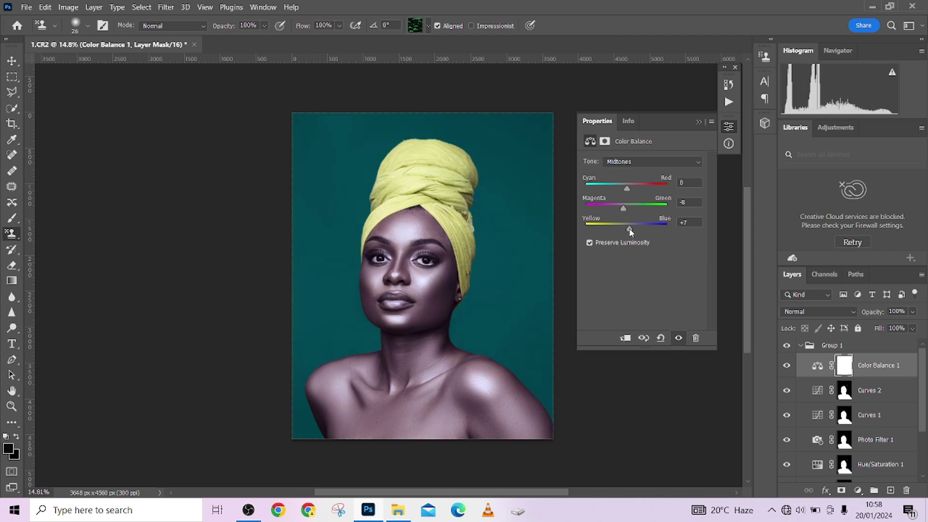
{"action": "left_click_drag", "start_coordinate": [628, 188], "coordinate": [632, 192]}
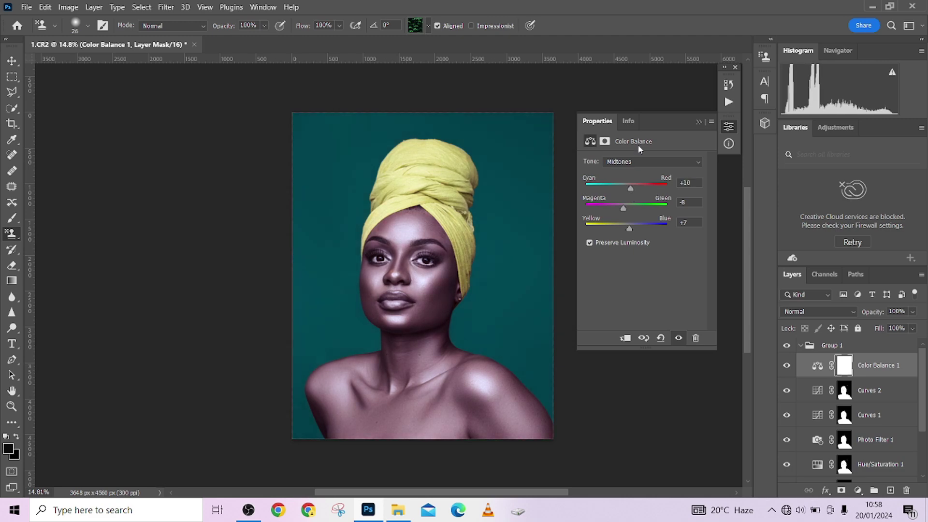
Step: Shift the Color Balance shadows toward magenta and slightly toward cyan
{"action": "left_click", "coordinate": [640, 161]}
{"action": "left_click", "coordinate": [631, 173]}
{"action": "left_click_drag", "start_coordinate": [625, 207], "coordinate": [622, 234]}
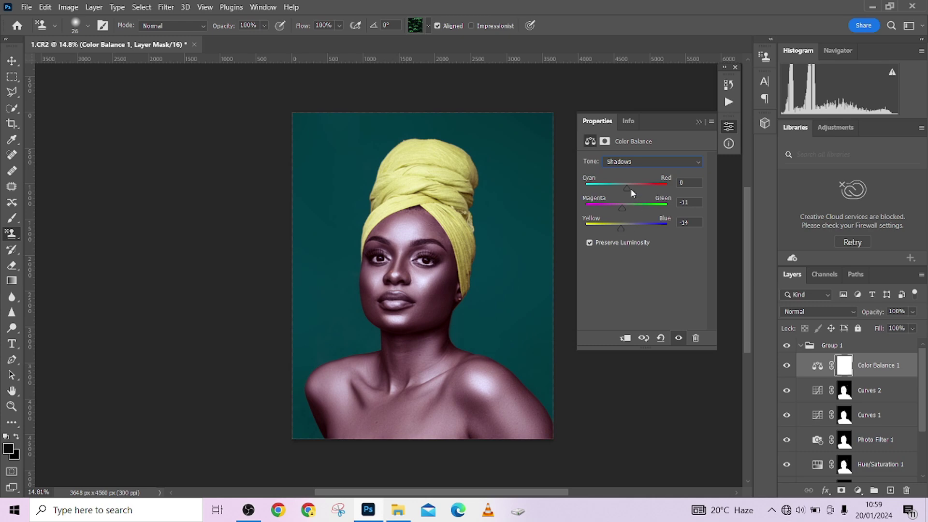
{"action": "left_click_drag", "start_coordinate": [629, 192], "coordinate": [626, 208]}
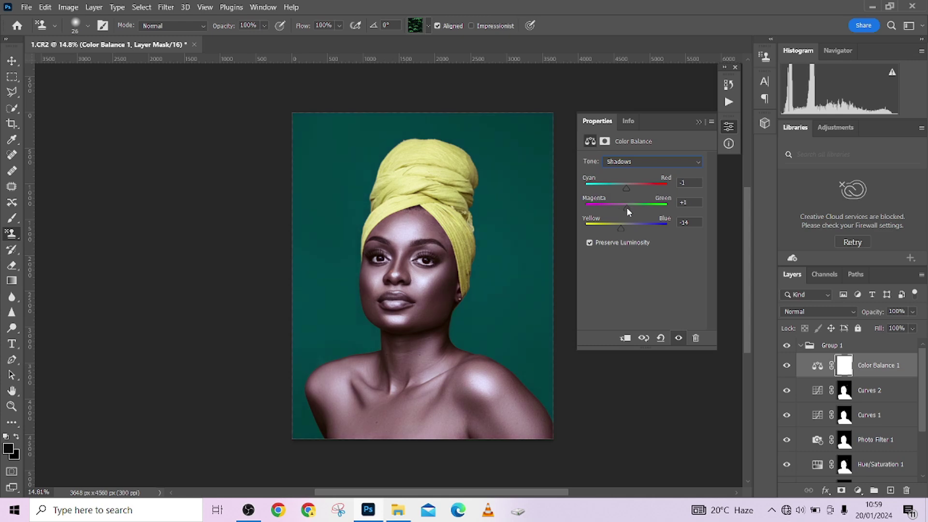
Step: Tint the highlights toward magenta and red (Cyan/Red +4, Magenta/Green -5)
{"action": "left_click", "coordinate": [623, 161]}
{"action": "left_click", "coordinate": [624, 190]}
{"action": "left_click_drag", "start_coordinate": [627, 209], "coordinate": [627, 236]}
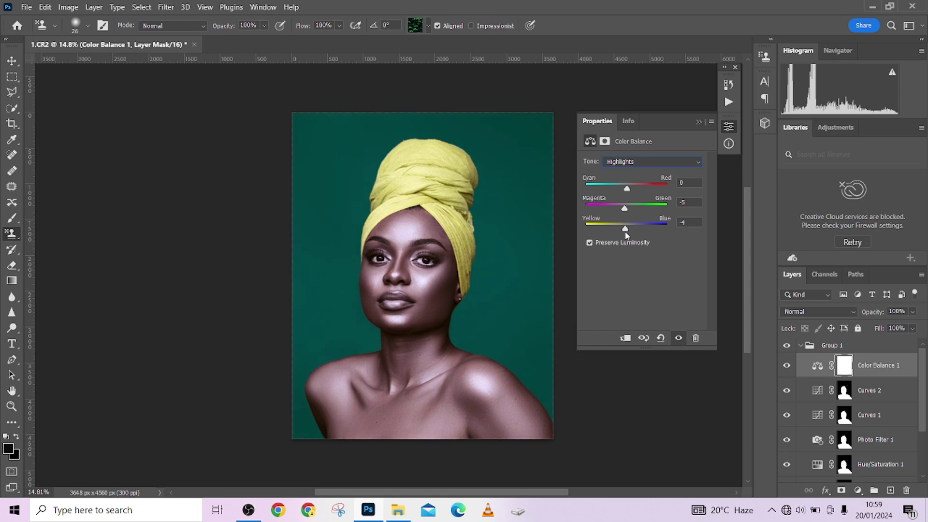
{"action": "left_click_drag", "start_coordinate": [627, 188], "coordinate": [629, 192]}
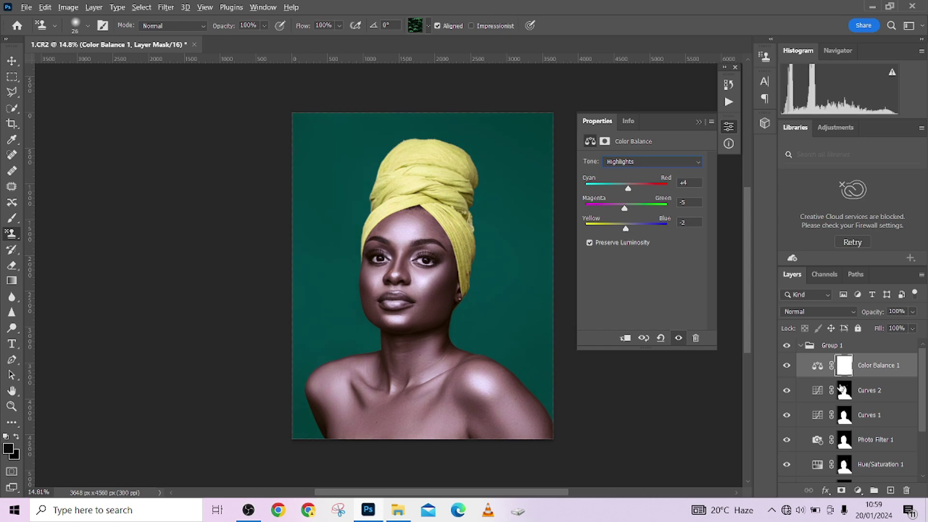
Step: Copy the Curves 2 skin mask onto Color Balance 1 and collapse Group 1
{"action": "left_click_drag", "start_coordinate": [844, 391], "coordinate": [846, 375]}
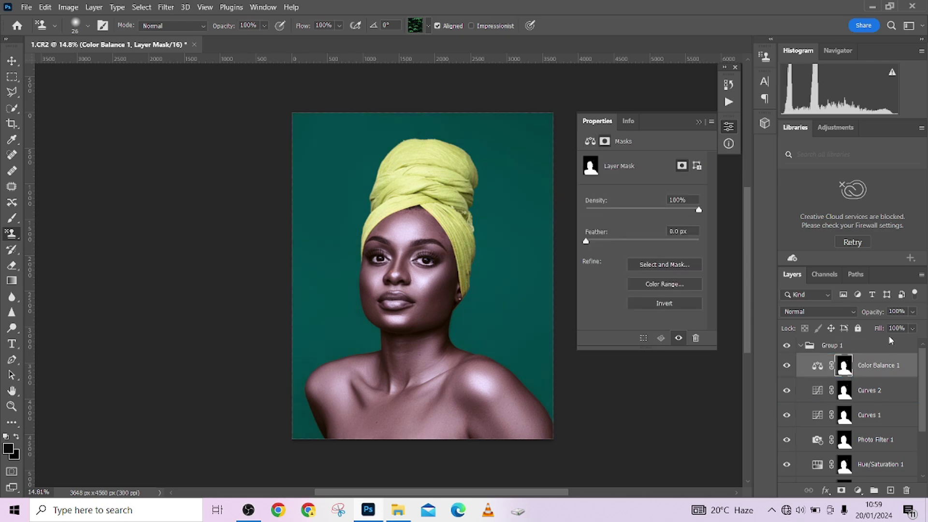
{"action": "left_click", "coordinate": [912, 328]}
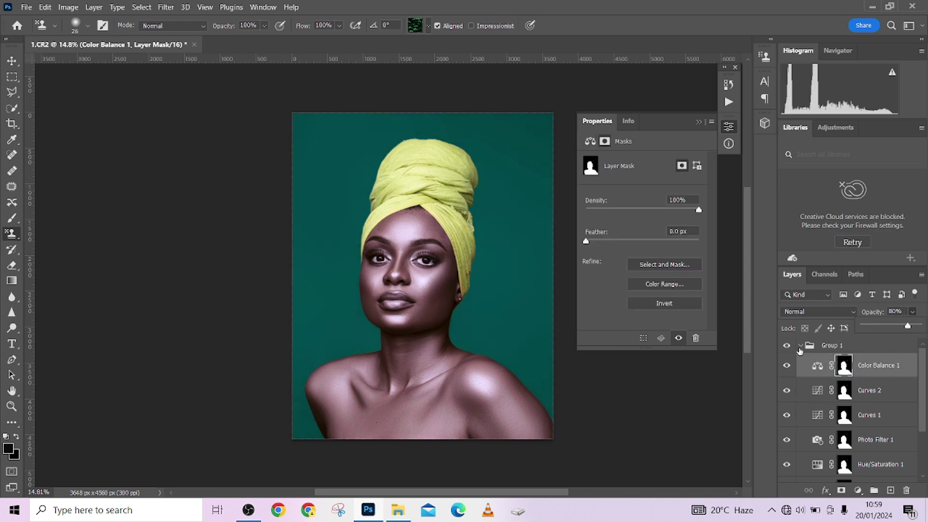
{"action": "left_click", "coordinate": [800, 348]}
{"action": "left_click", "coordinate": [800, 346]}
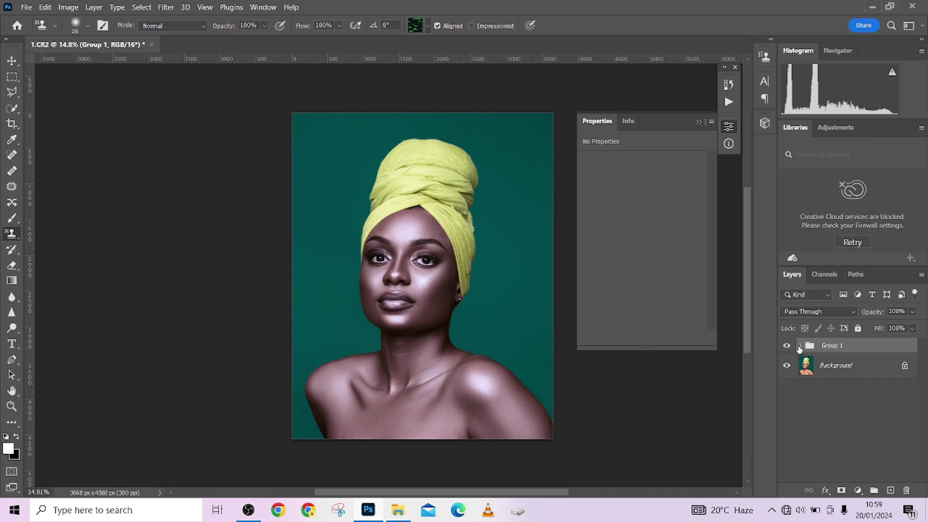
Step: Set Group 1 to 91% opacity, toggle it to compare with the original, then expand it
{"action": "left_click", "coordinate": [914, 312]}
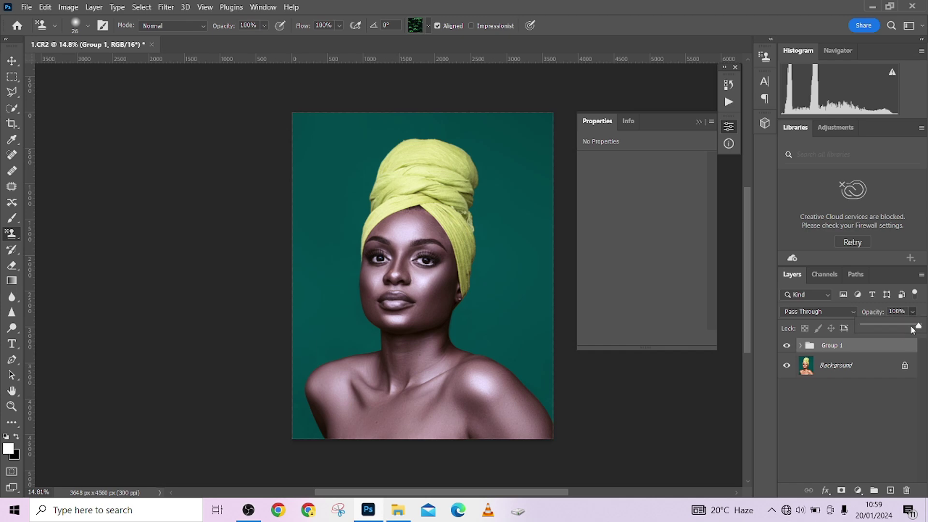
{"action": "left_click_drag", "start_coordinate": [913, 331], "coordinate": [915, 329]}
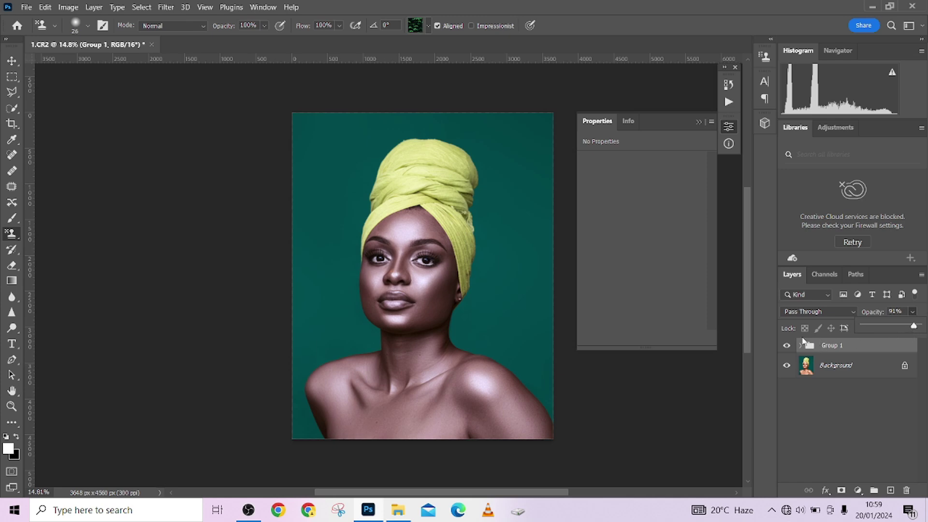
{"action": "left_click", "coordinate": [788, 346]}
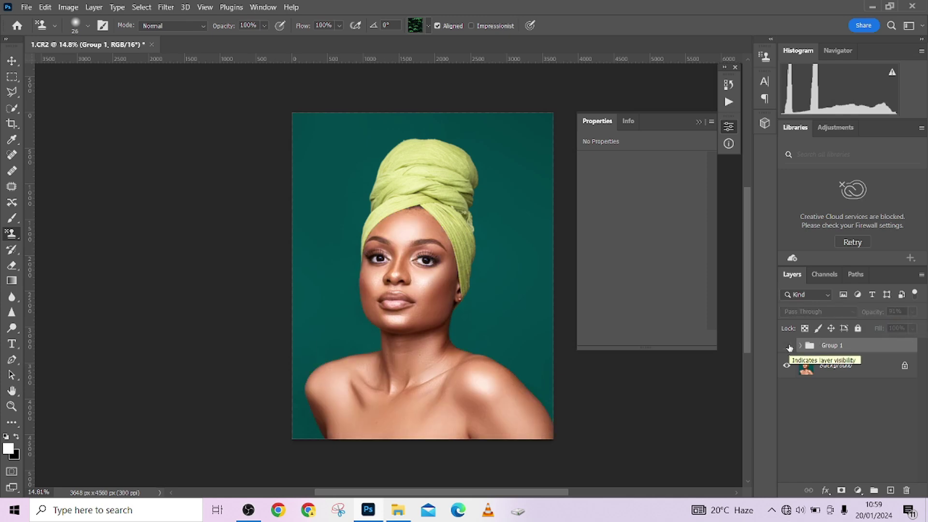
{"action": "left_click", "coordinate": [789, 347]}
{"action": "left_click", "coordinate": [788, 346]}
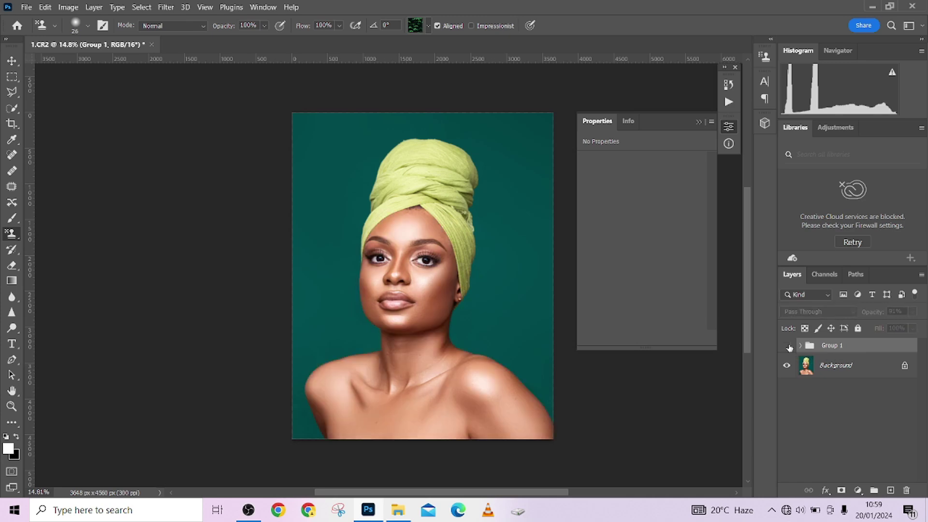
{"action": "left_click", "coordinate": [788, 346]}
{"action": "left_click", "coordinate": [789, 347]}
{"action": "left_click", "coordinate": [788, 346]}
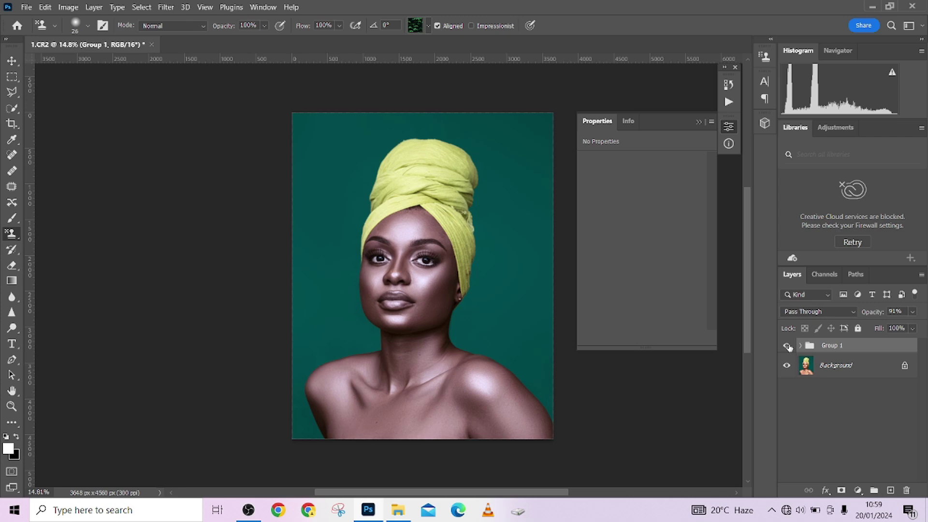
{"action": "left_click", "coordinate": [801, 345]}
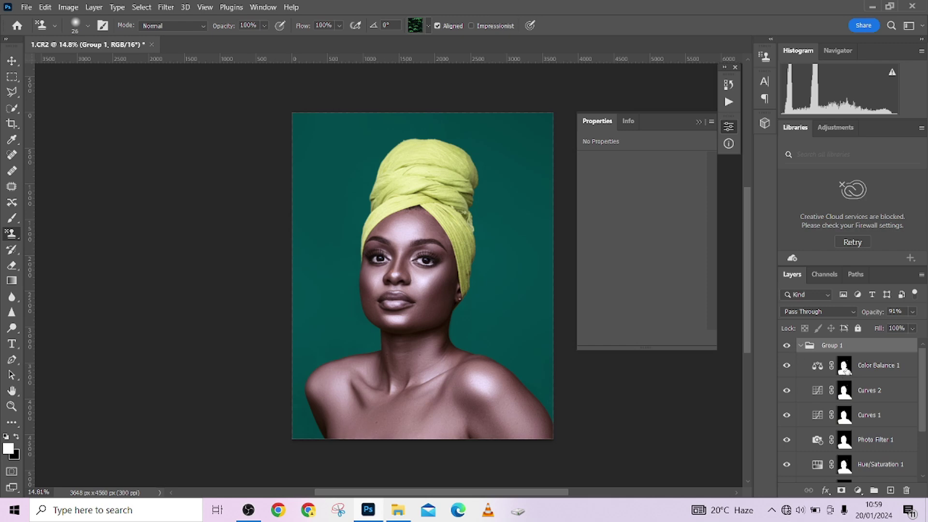
Step: Disable the layer masks on every Group 1 adjustment, from Color Balance 1 to Black & White 1
{"action": "left_click", "coordinate": [844, 367], "text": "shift"}
{"action": "left_click", "coordinate": [845, 391], "text": "shift"}
{"action": "left_click", "coordinate": [845, 415], "text": "shift"}
{"action": "left_click", "coordinate": [845, 440], "text": "shift"}
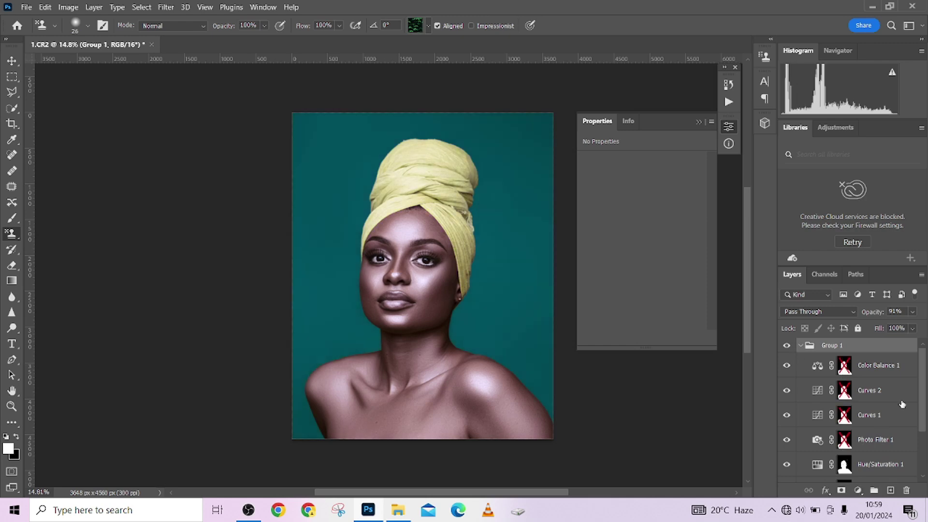
{"action": "scroll", "coordinate": [903, 404], "scroll_direction": "down", "scroll_amount": 2}
{"action": "left_click", "coordinate": [845, 426], "text": "shift"}
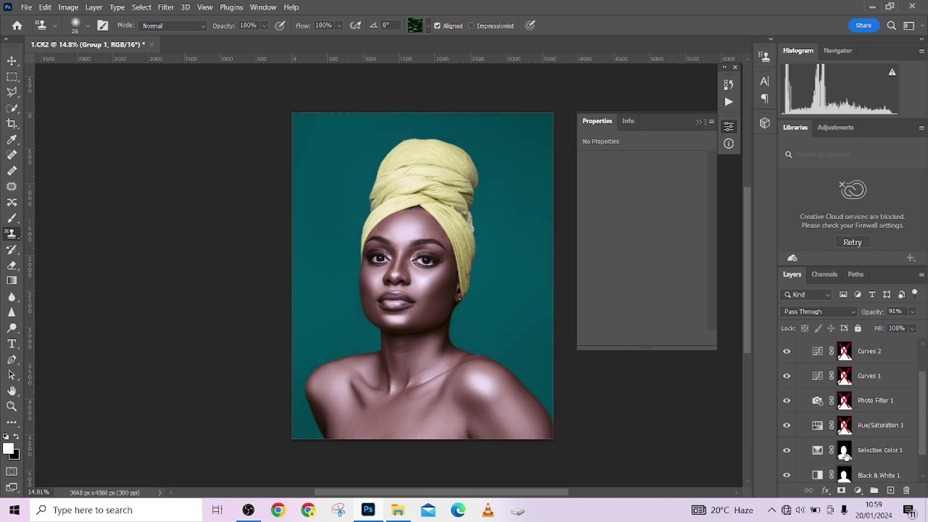
{"action": "left_click", "coordinate": [845, 450], "text": "shift"}
{"action": "scroll", "coordinate": [862, 446], "scroll_direction": "down", "scroll_amount": 2}
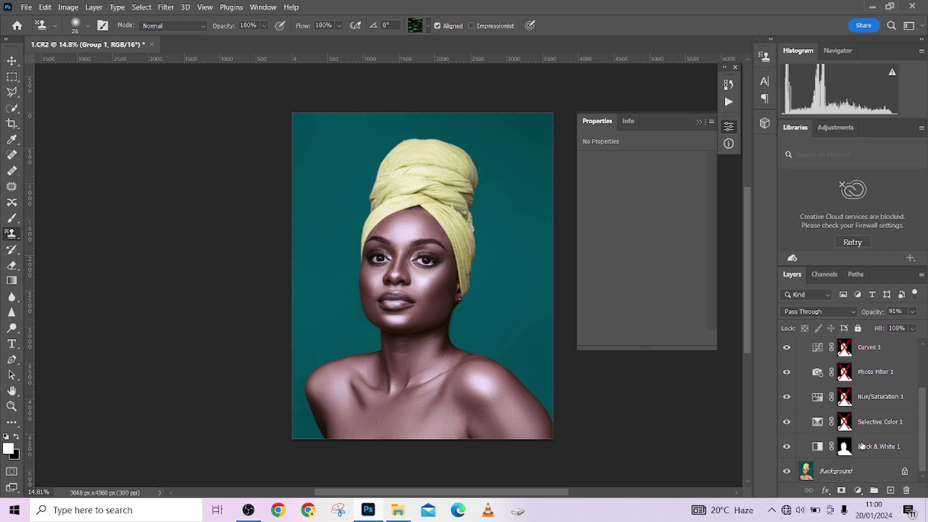
{"action": "left_click", "coordinate": [844, 446], "text": "shift"}
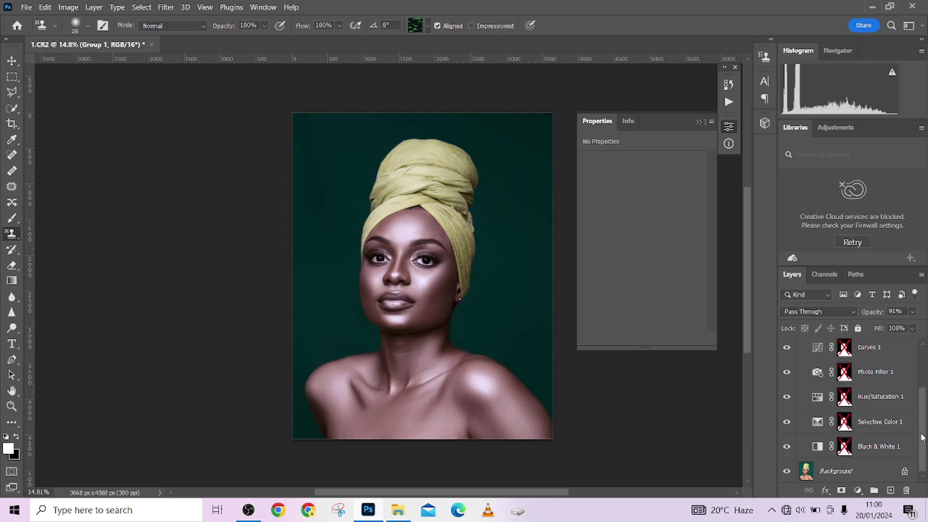
{"action": "scroll", "coordinate": [924, 438], "scroll_direction": "up", "scroll_amount": 4}
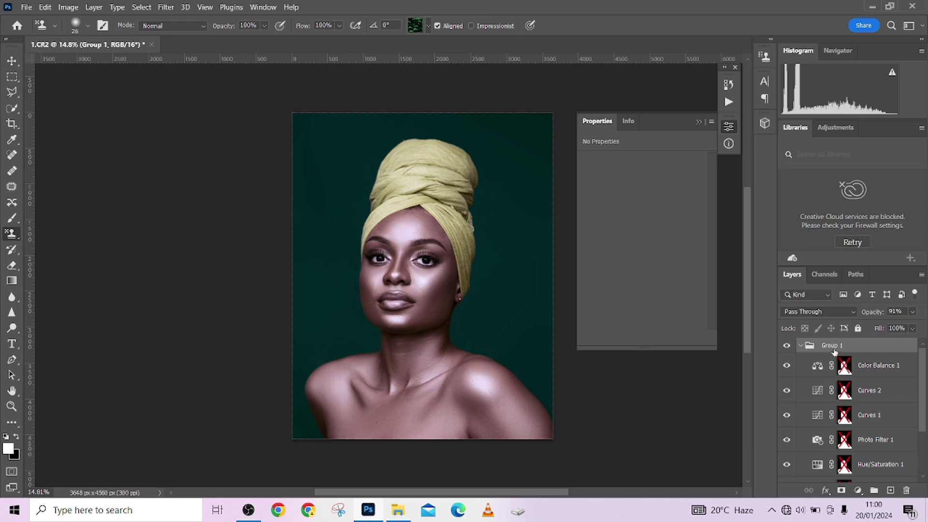
Step: Export the grade as a colour lookup table named '2', with CUBE and CSP excluded
{"action": "left_click", "coordinate": [45, 8]}
{"action": "mouse_move", "coordinate": [26, 8]}
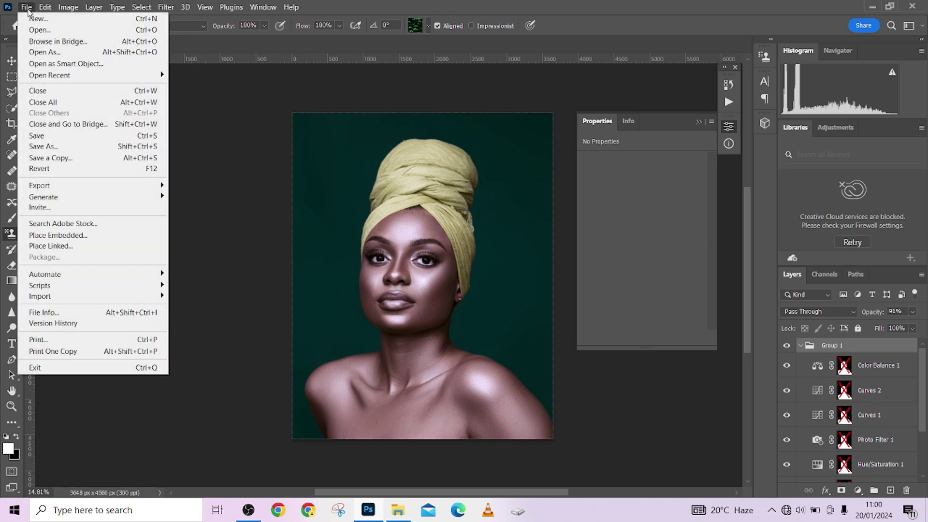
{"action": "mouse_move", "coordinate": [67, 188]}
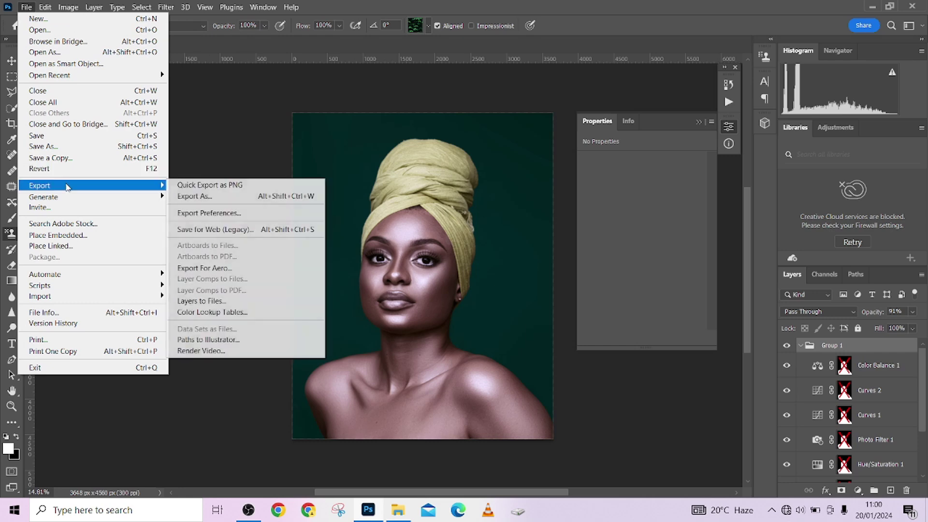
{"action": "left_click", "coordinate": [220, 312]}
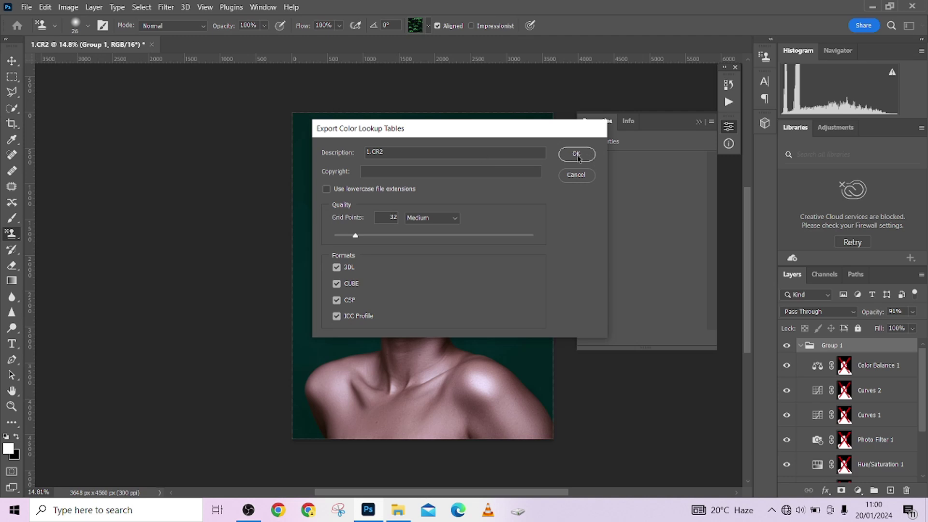
{"action": "left_click", "coordinate": [337, 301]}
{"action": "left_click", "coordinate": [337, 284]}
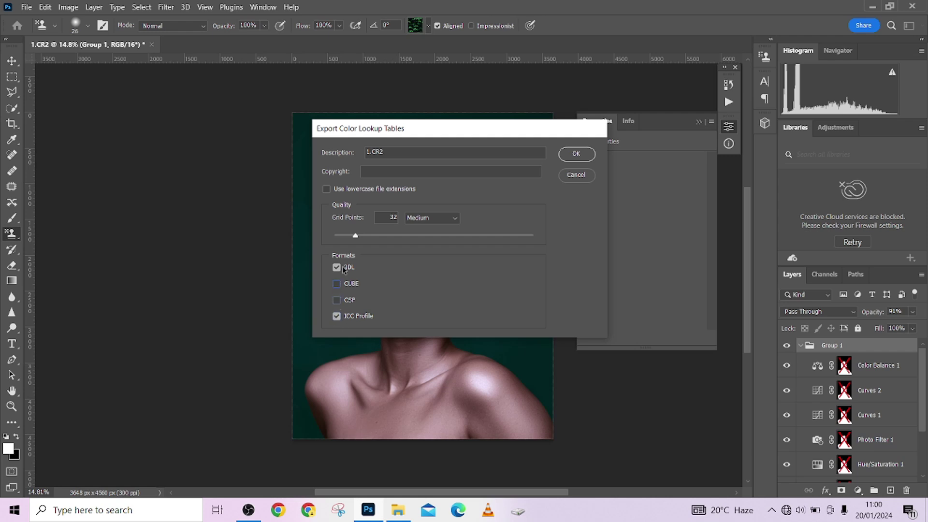
{"action": "left_click", "coordinate": [585, 154]}
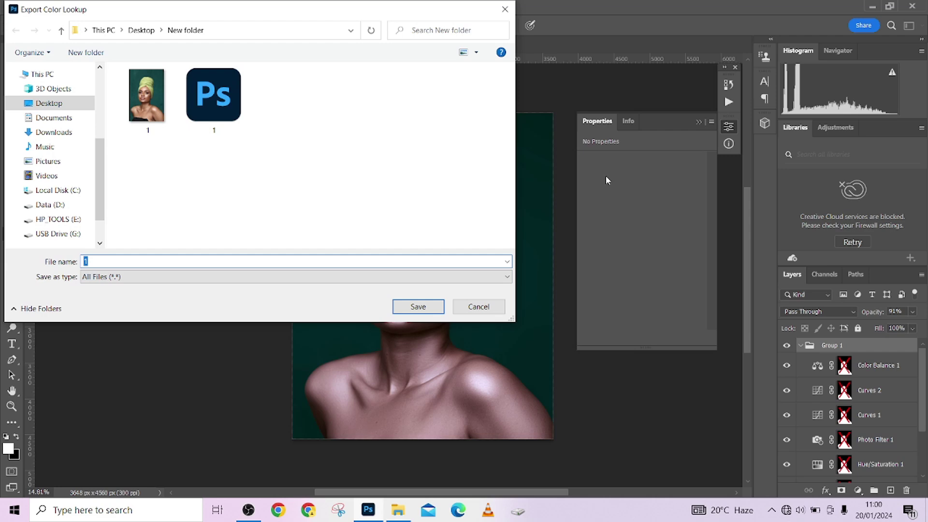
{"action": "type", "text": "2"}
{"action": "left_click", "coordinate": [417, 308]}
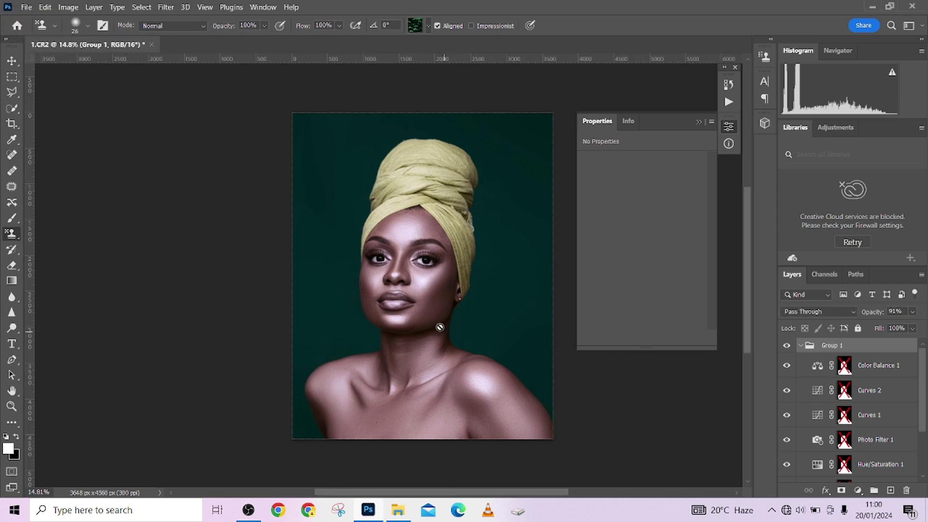
Step: Re-enable the masks on all seven Group 1 adjustments, Color Balance 1 through Black & White 1
{"action": "left_click", "coordinate": [846, 368], "text": "shift"}
{"action": "left_click", "coordinate": [846, 393], "text": "shift"}
{"action": "left_click", "coordinate": [844, 416], "text": "shift"}
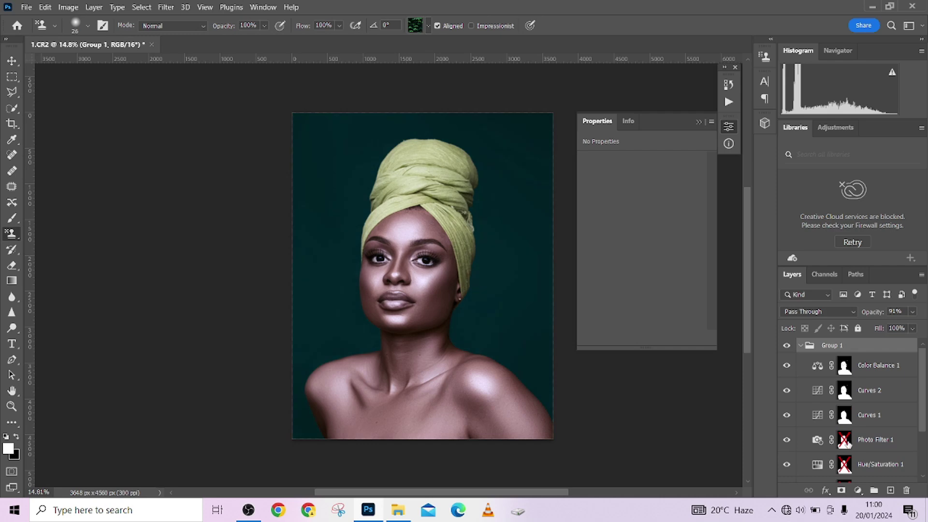
{"action": "left_click", "coordinate": [844, 440], "text": "shift"}
{"action": "left_click", "coordinate": [845, 464], "text": "shift"}
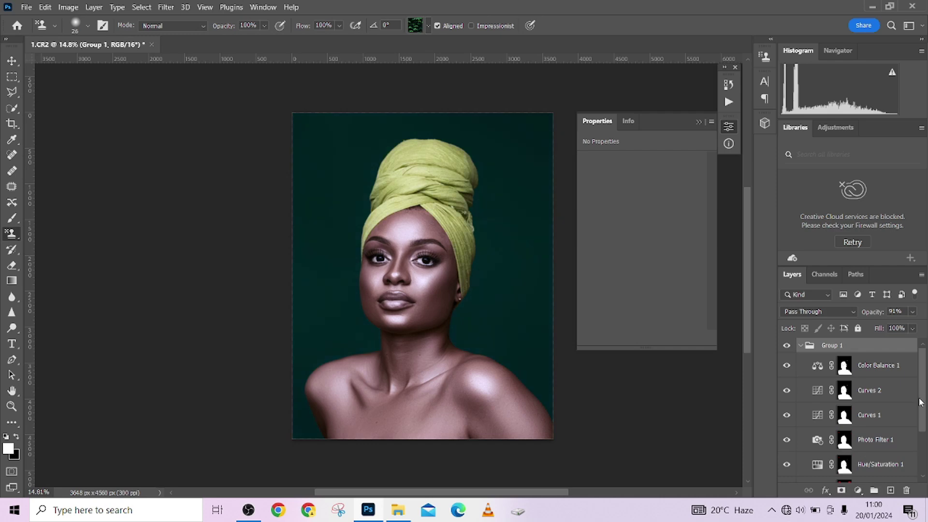
{"action": "scroll", "coordinate": [925, 399], "scroll_direction": "down", "scroll_amount": 2}
{"action": "left_click", "coordinate": [844, 444], "text": "shift"}
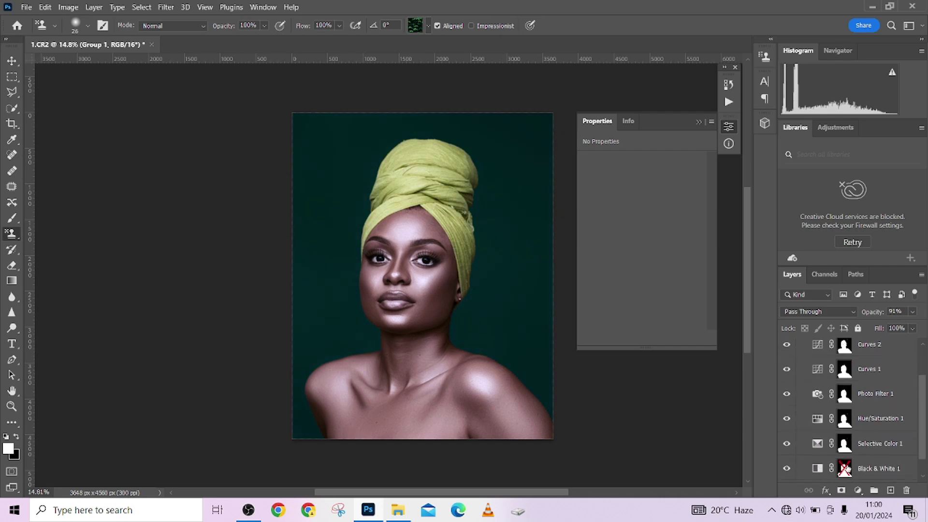
{"action": "left_click", "coordinate": [845, 469], "text": "shift"}
{"action": "scroll", "coordinate": [925, 427], "scroll_direction": "down", "scroll_amount": 1}
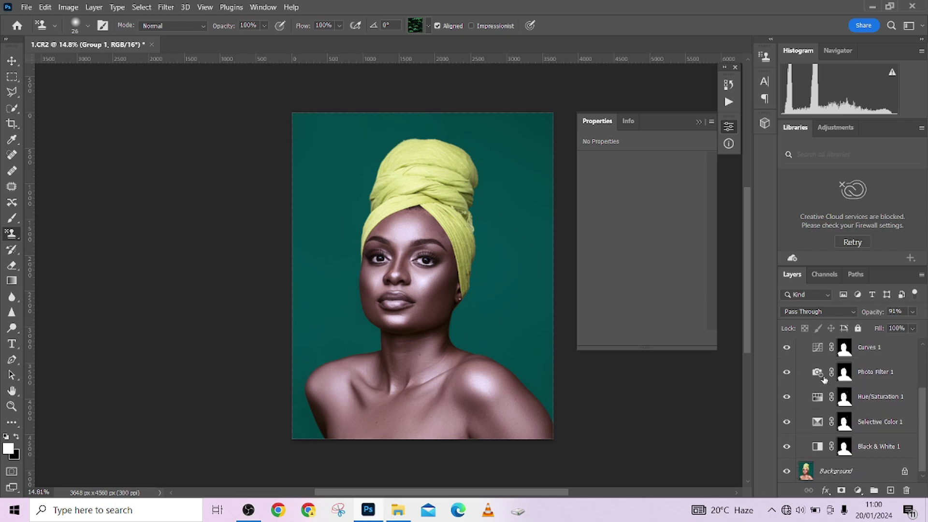
{"action": "scroll", "coordinate": [824, 380], "scroll_direction": "up", "scroll_amount": 3}
Step: Collapse Group 1 and toggle its visibility to compare graded and ungraded photo
{"action": "left_click", "coordinate": [801, 341]}
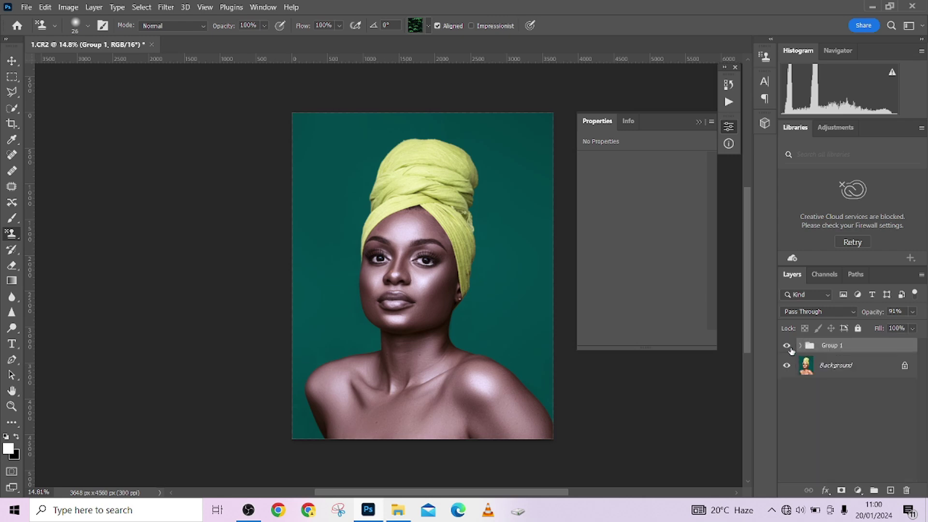
{"action": "left_click", "coordinate": [788, 346]}
{"action": "left_click", "coordinate": [789, 349]}
{"action": "left_click", "coordinate": [790, 349]}
{"action": "left_click", "coordinate": [789, 348]}
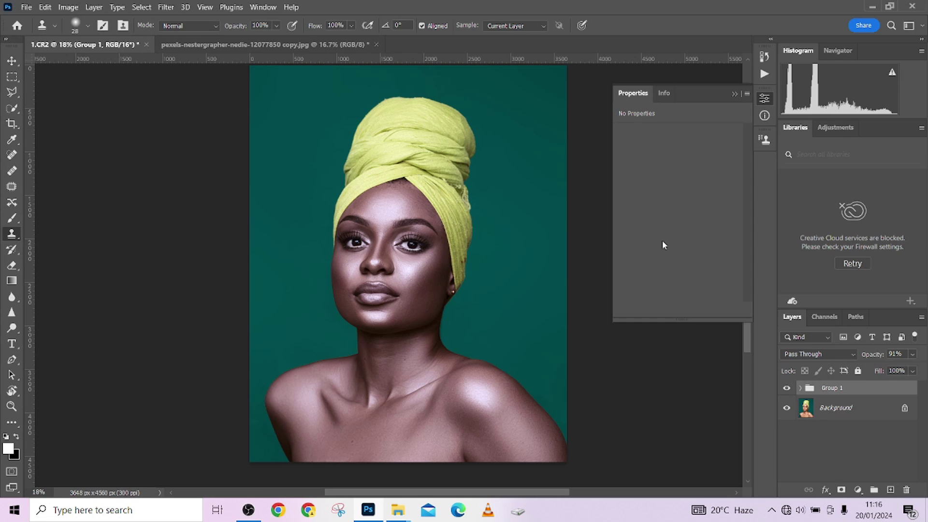
Step: On the second portrait, add a Color Lookup layer loading the 2.3DL file
{"action": "left_click", "coordinate": [307, 44]}
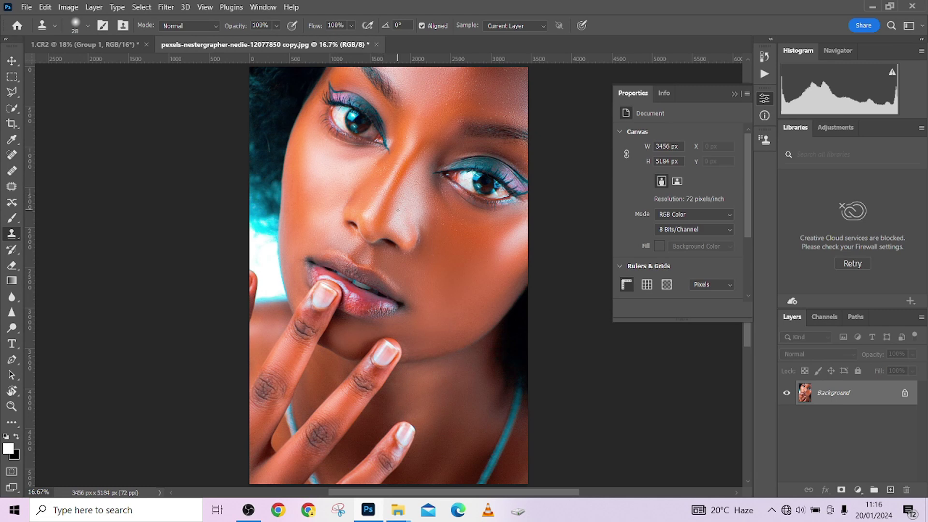
{"action": "left_click", "coordinate": [858, 489]}
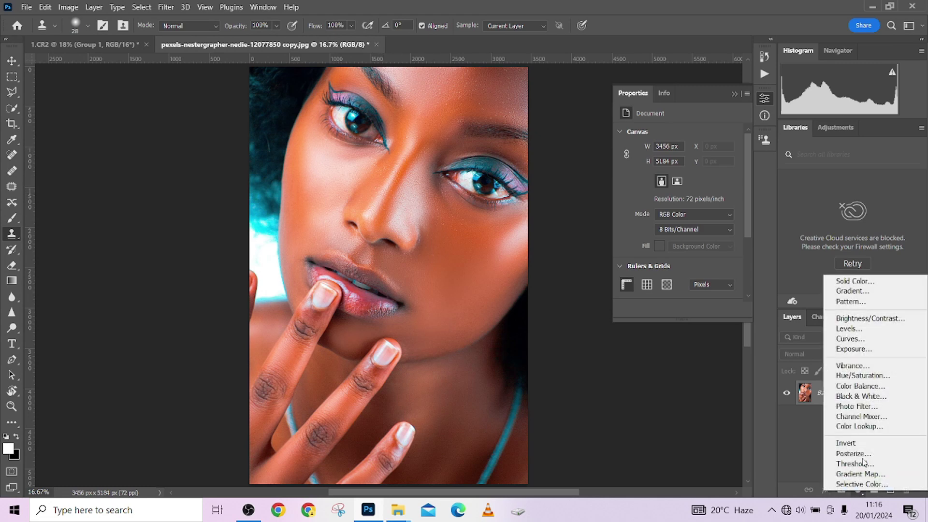
{"action": "left_click", "coordinate": [860, 426]}
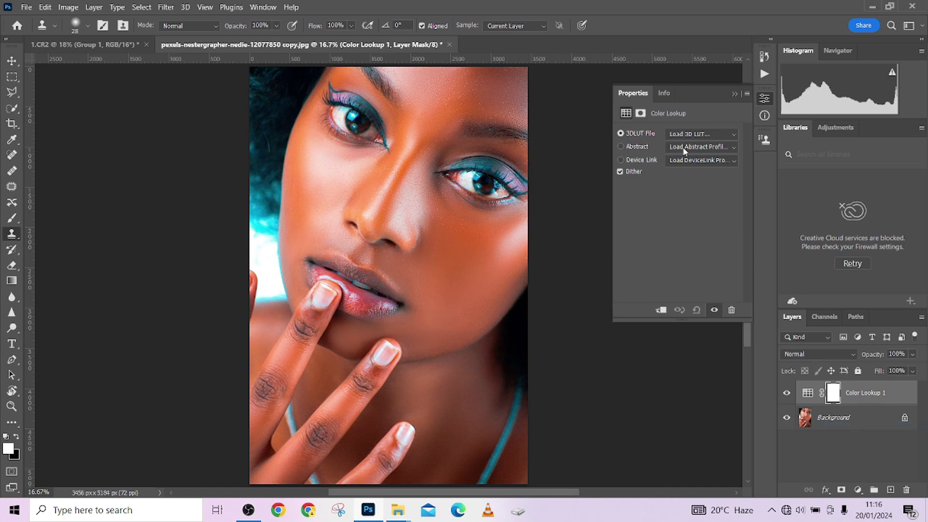
{"action": "left_click", "coordinate": [684, 136]}
{"action": "left_click", "coordinate": [693, 144]}
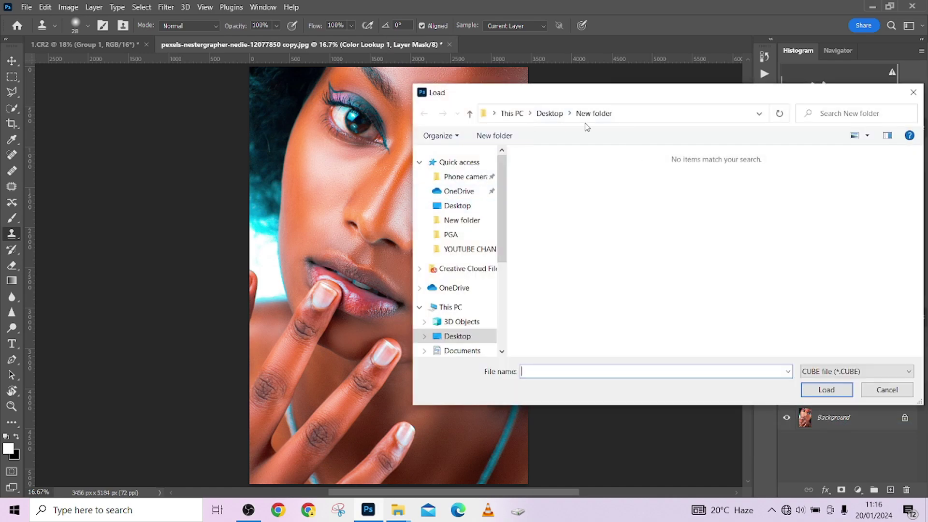
{"action": "left_click", "coordinate": [832, 372]}
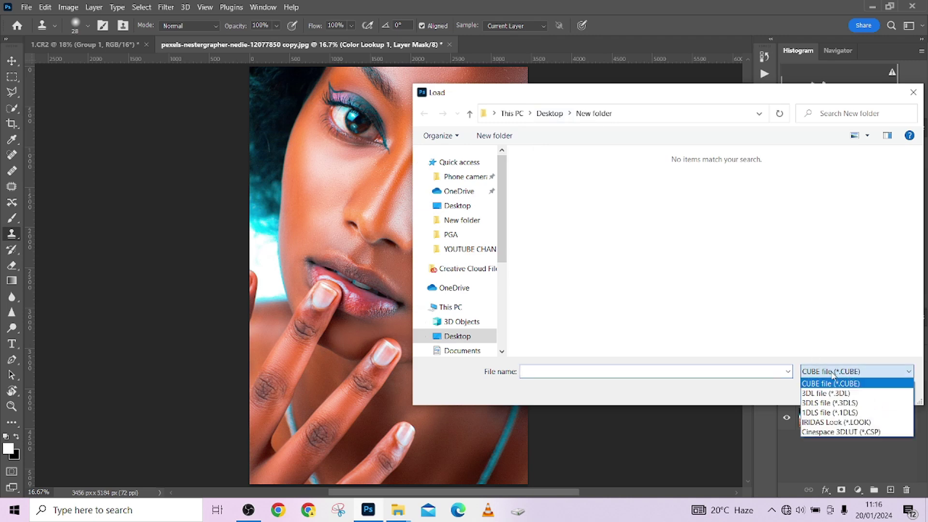
{"action": "left_click", "coordinate": [826, 393]}
{"action": "left_click", "coordinate": [548, 177]}
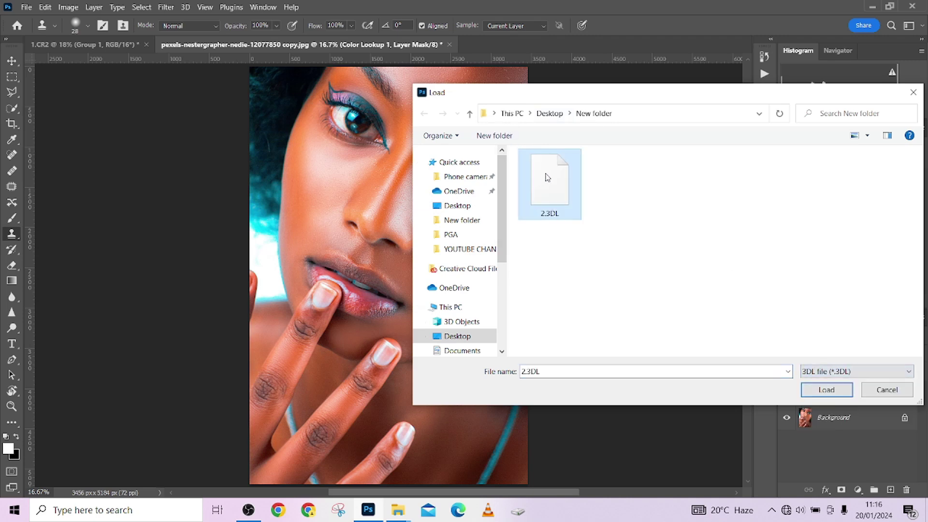
{"action": "left_click", "coordinate": [827, 390]}
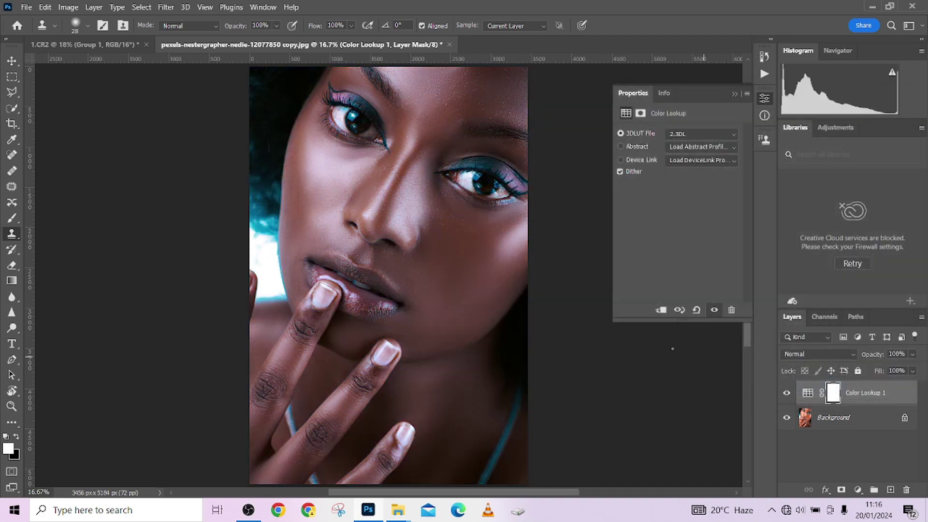
Step: Toggle Color Lookup 1 off and on to compare the LUT grade with the original
{"action": "left_click", "coordinate": [788, 395]}
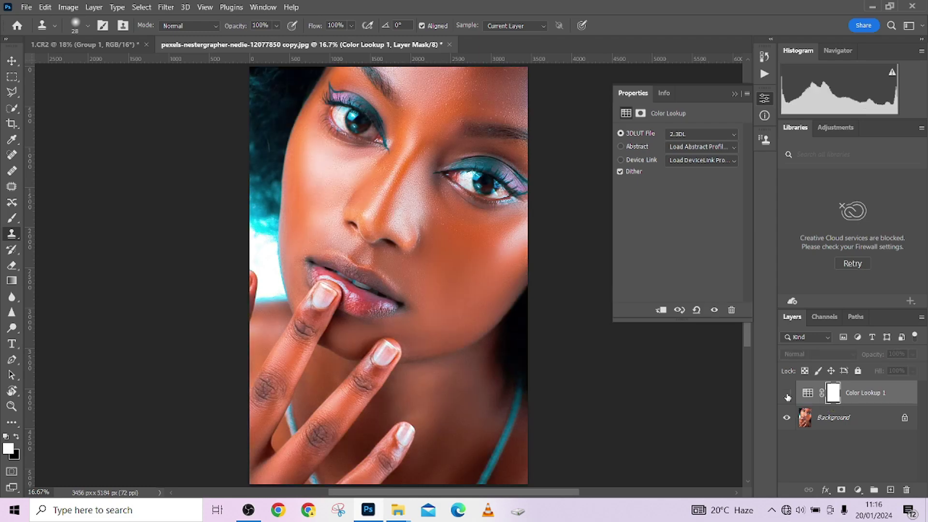
{"action": "left_click", "coordinate": [789, 395]}
{"action": "left_click", "coordinate": [787, 395]}
{"action": "left_click", "coordinate": [788, 395]}
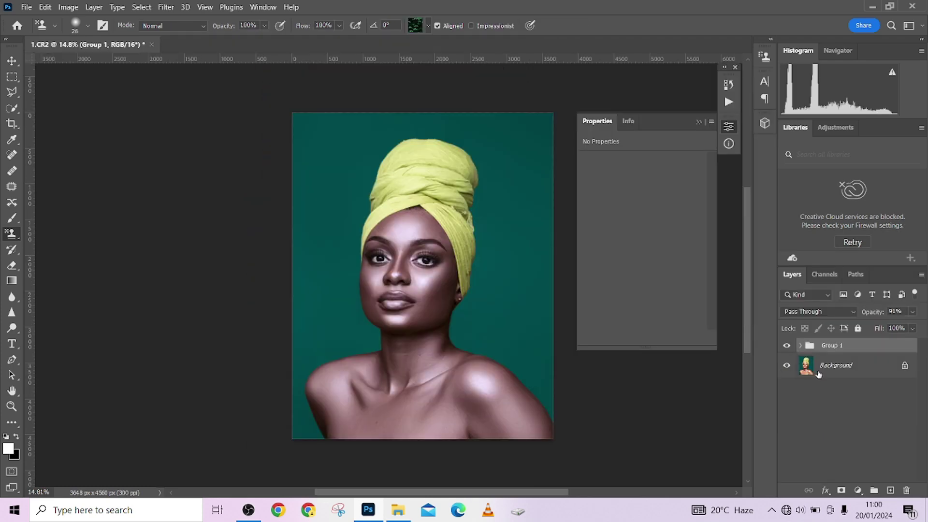